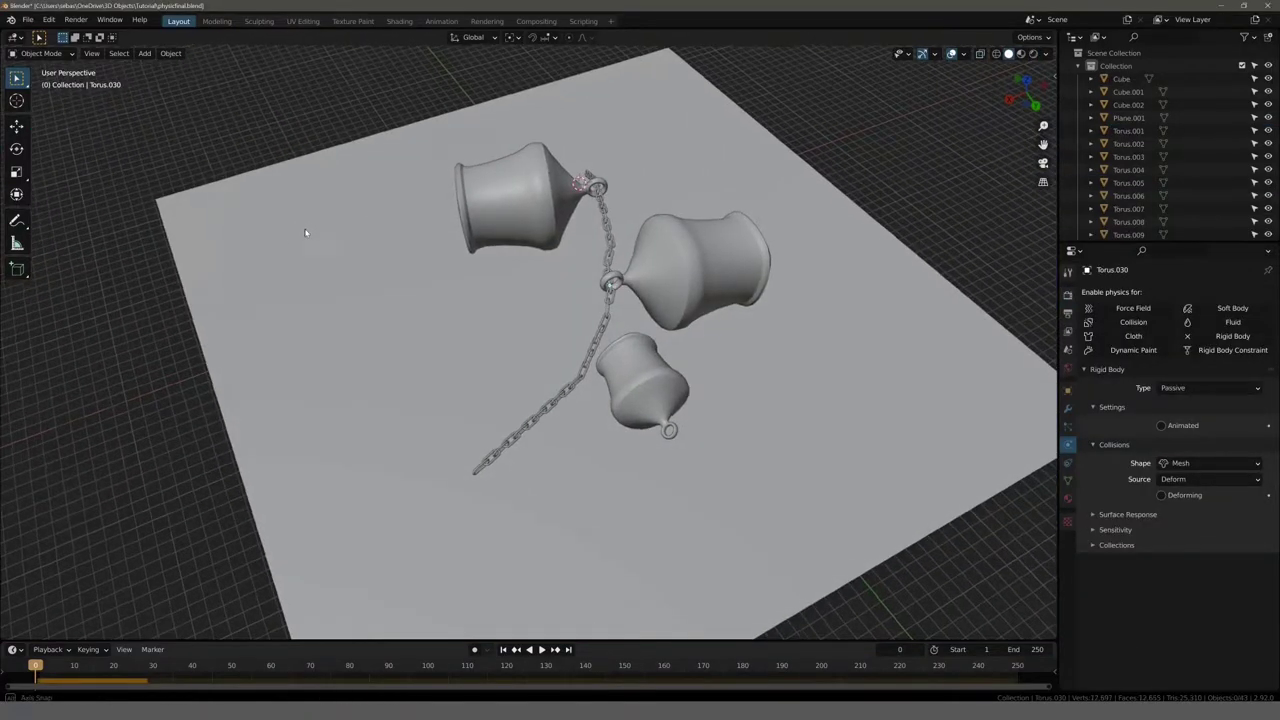
Step: Orbit and zoom the viewport around the grey jars and chain physics scene
mouse_move(306, 234)
middle_down()
mouse_move(209, 214)
mouse_move(306, 229)
mouse_move(293, 264)
middle_up()
scroll(306, 229, up, 2)
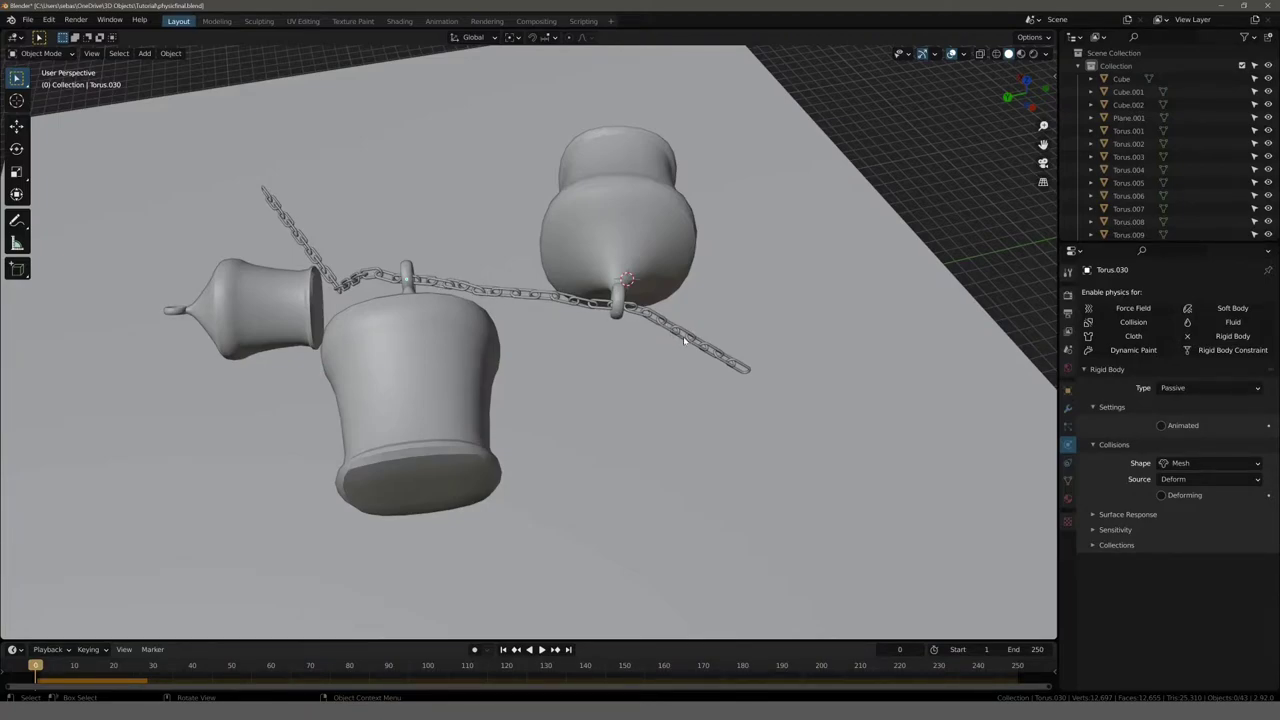
Step: Orbit around the bells and inspect the chain links hooked through the bell rings, including Torus.014
mouse_move(683, 340)
middle_down()
mouse_move(617, 357)
mouse_move(494, 249)
mouse_move(480, 214)
mouse_move(520, 343)
middle_up()
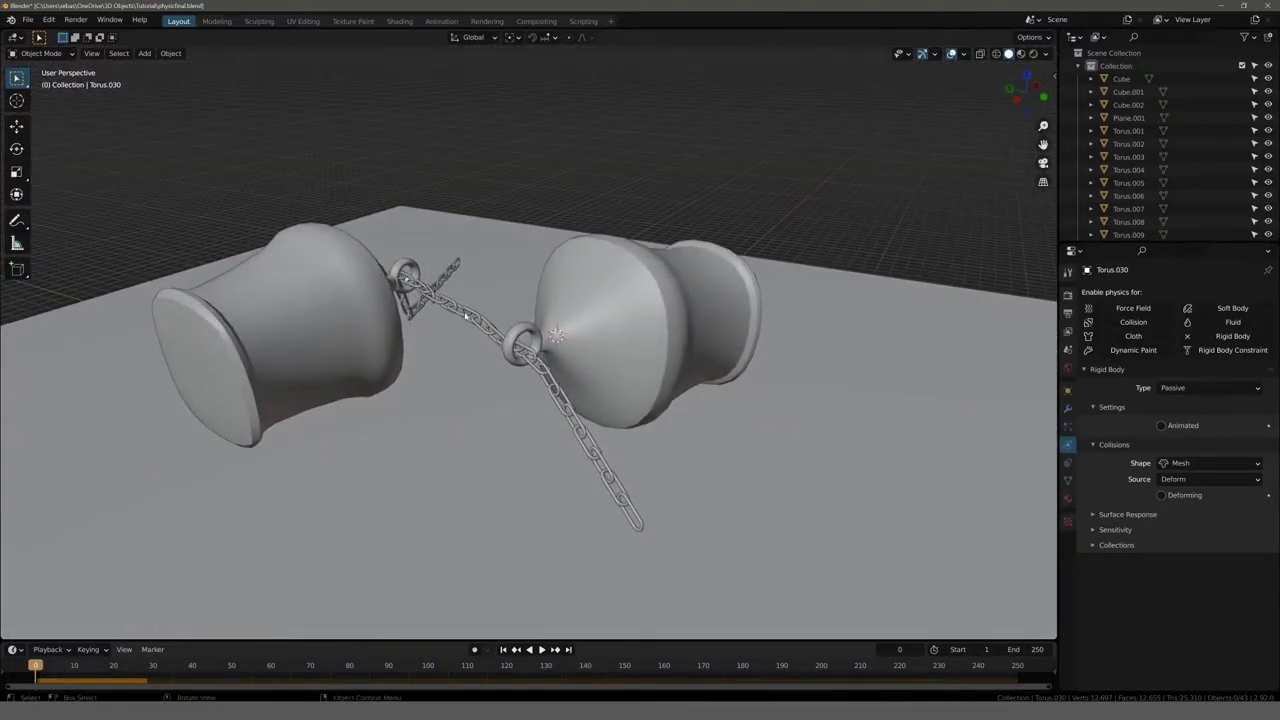
mouse_move(411, 280)
middle_down()
mouse_move(257, 349)
mouse_move(314, 357)
mouse_move(394, 337)
mouse_move(502, 350)
mouse_move(374, 374)
mouse_move(455, 370)
mouse_move(438, 402)
mouse_move(486, 366)
mouse_move(466, 374)
middle_up()
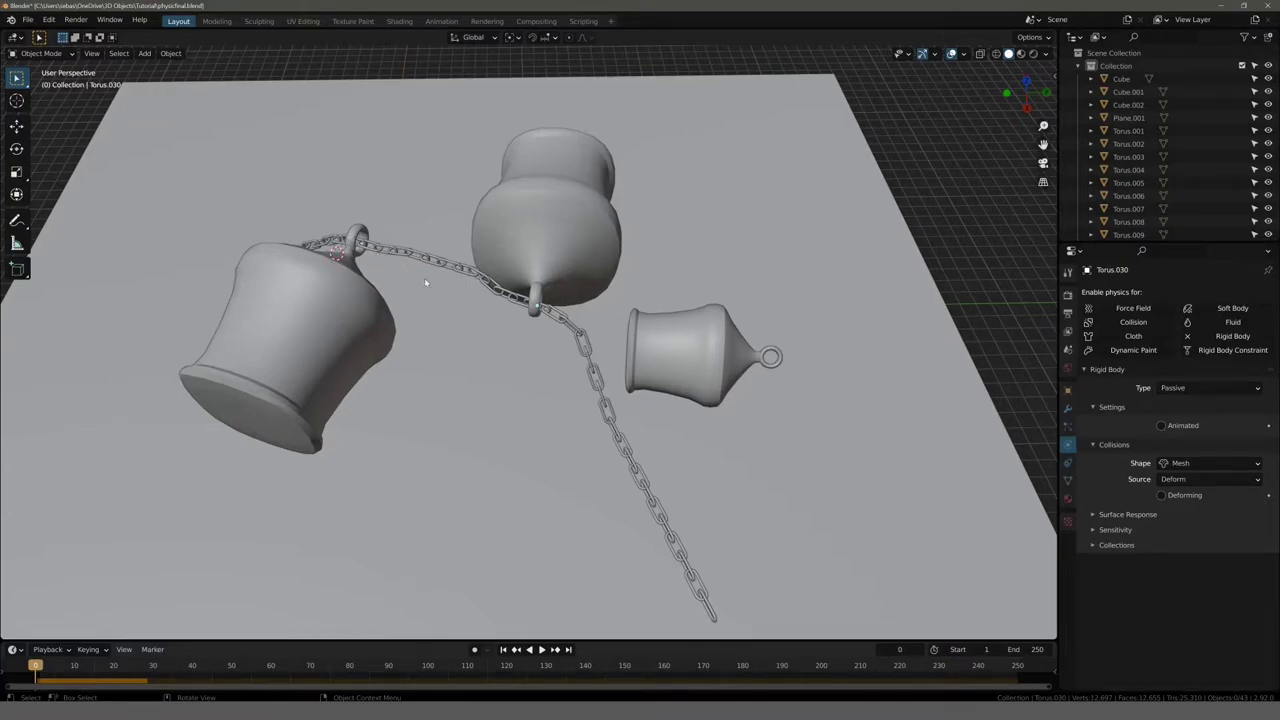
mouse_move(426, 277)
middle_down()
mouse_move(366, 259)
mouse_move(479, 331)
mouse_move(364, 312)
middle_up()
scroll(440, 322, up, 2)
scroll(439, 289, up, 2)
click(479, 331)
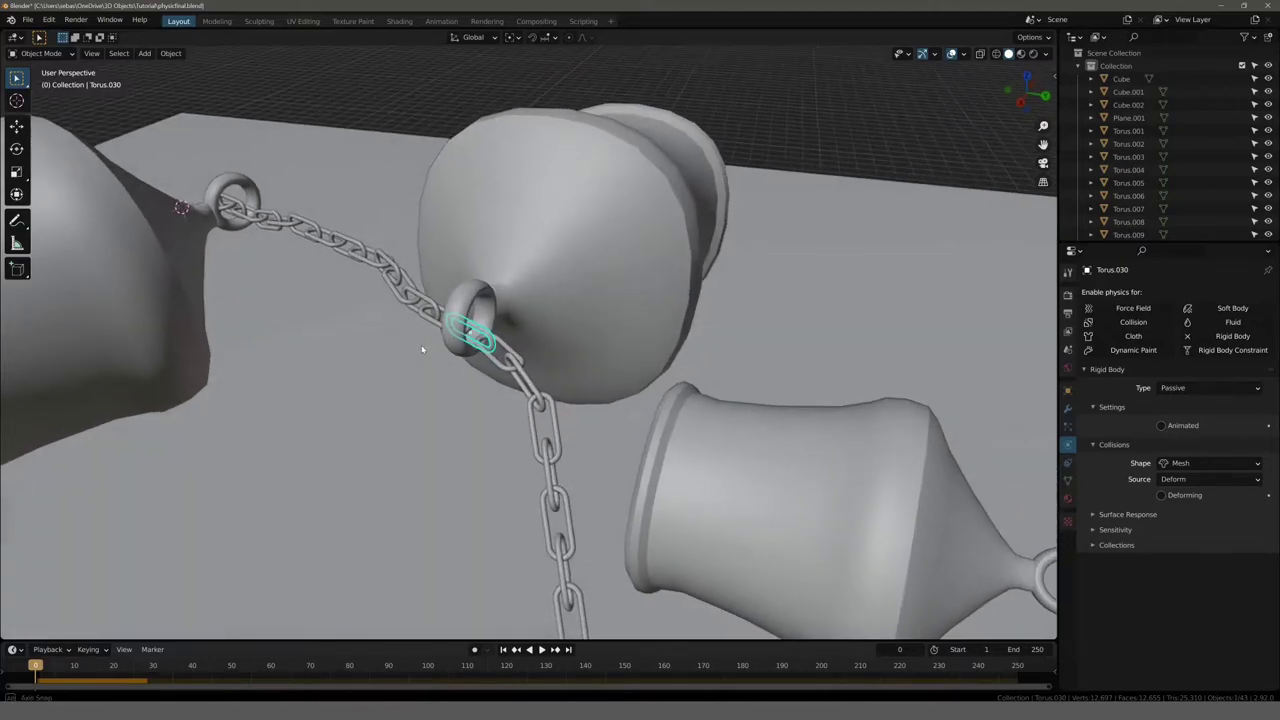
scroll(404, 341, up, 2)
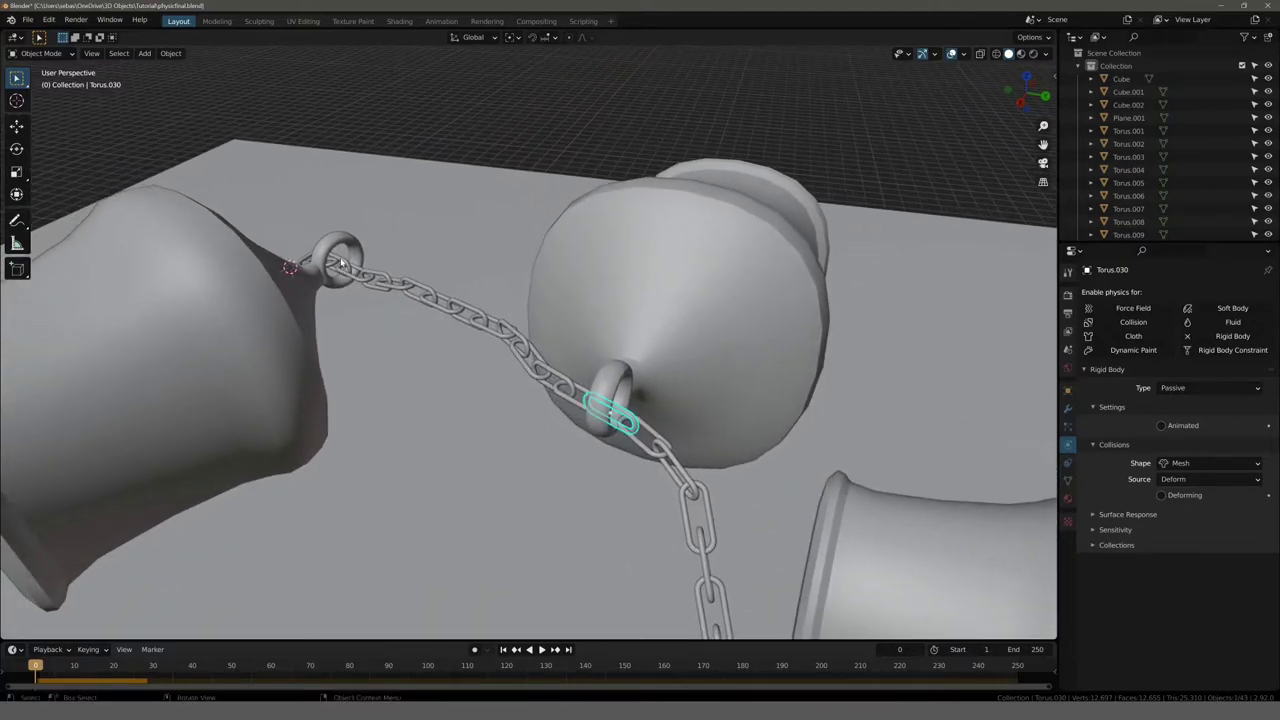
click(340, 264)
Step: Play the rigid-body simulation and watch the chain drop onto the floor
mouse_move(583, 404)
middle_down()
mouse_move(284, 416)
mouse_move(432, 409)
middle_up()
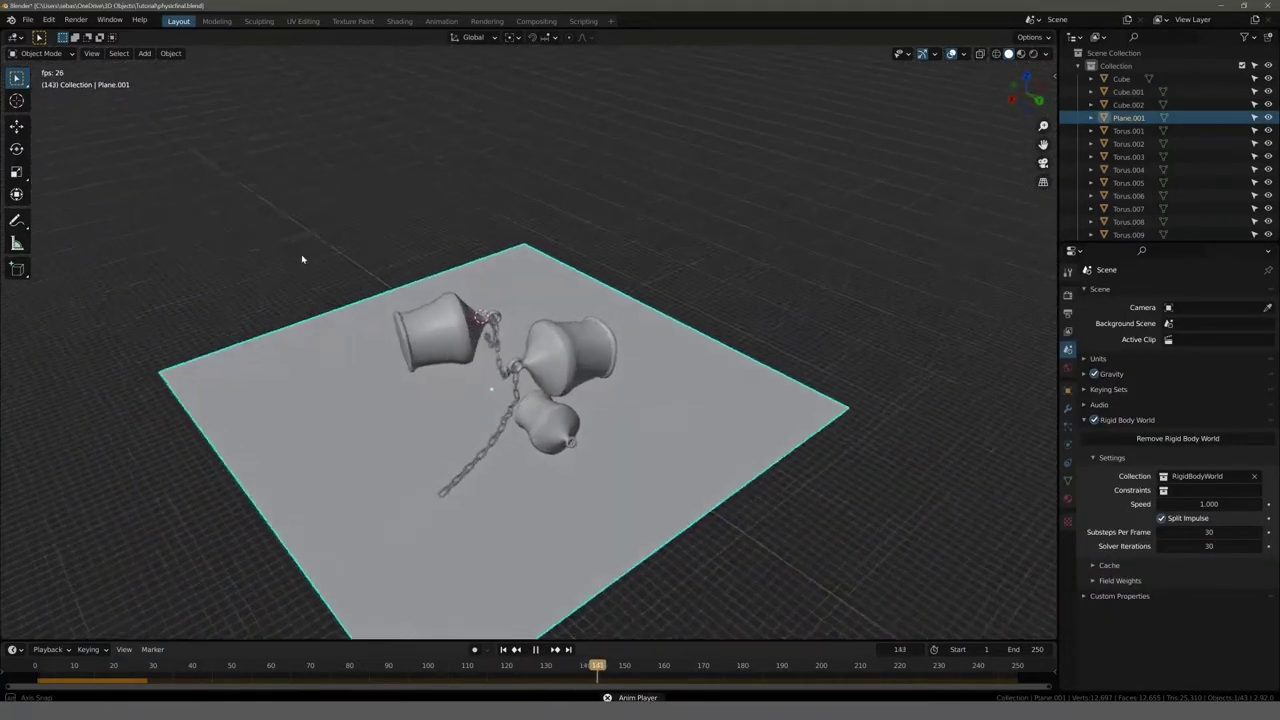
mouse_move(302, 259)
middle_down()
mouse_move(346, 271)
mouse_move(643, 251)
mouse_move(316, 288)
middle_up()
scroll(566, 257, up, 2)
scroll(559, 271, up, 2)
Step: Stop playback, select chain link Torus.007, and orbit to view the settled chain
key(space)
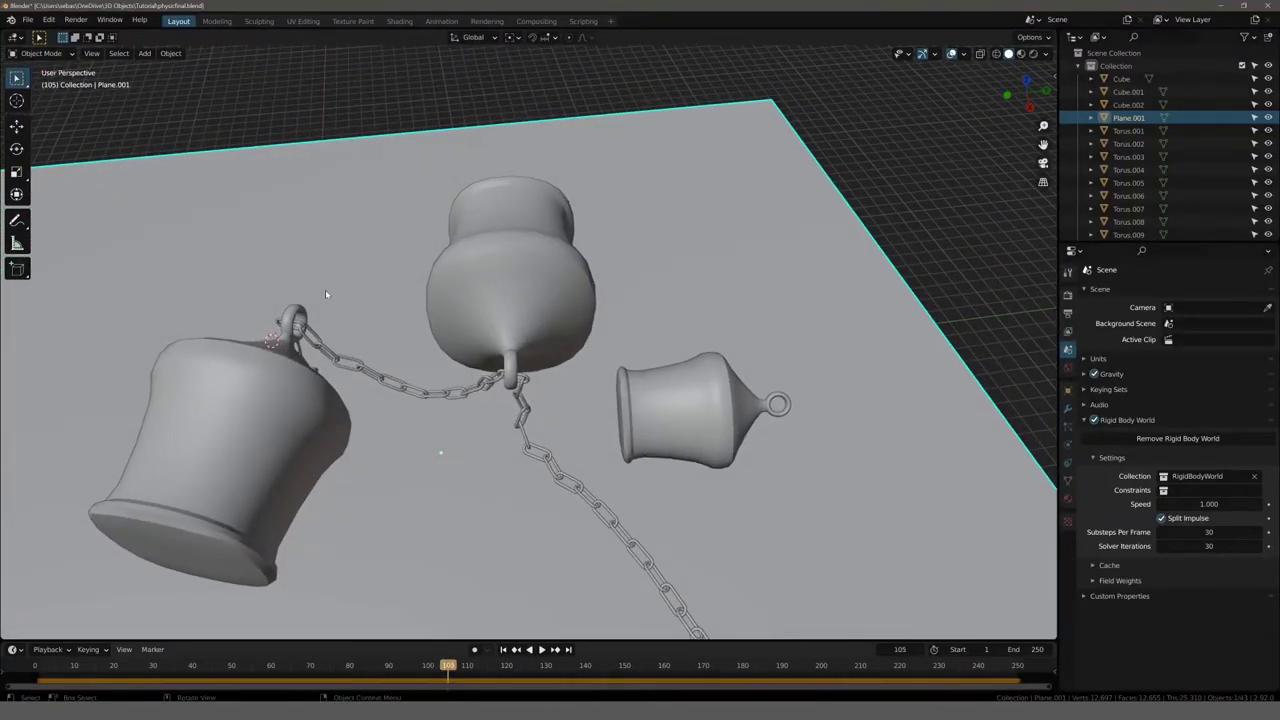
click(394, 384)
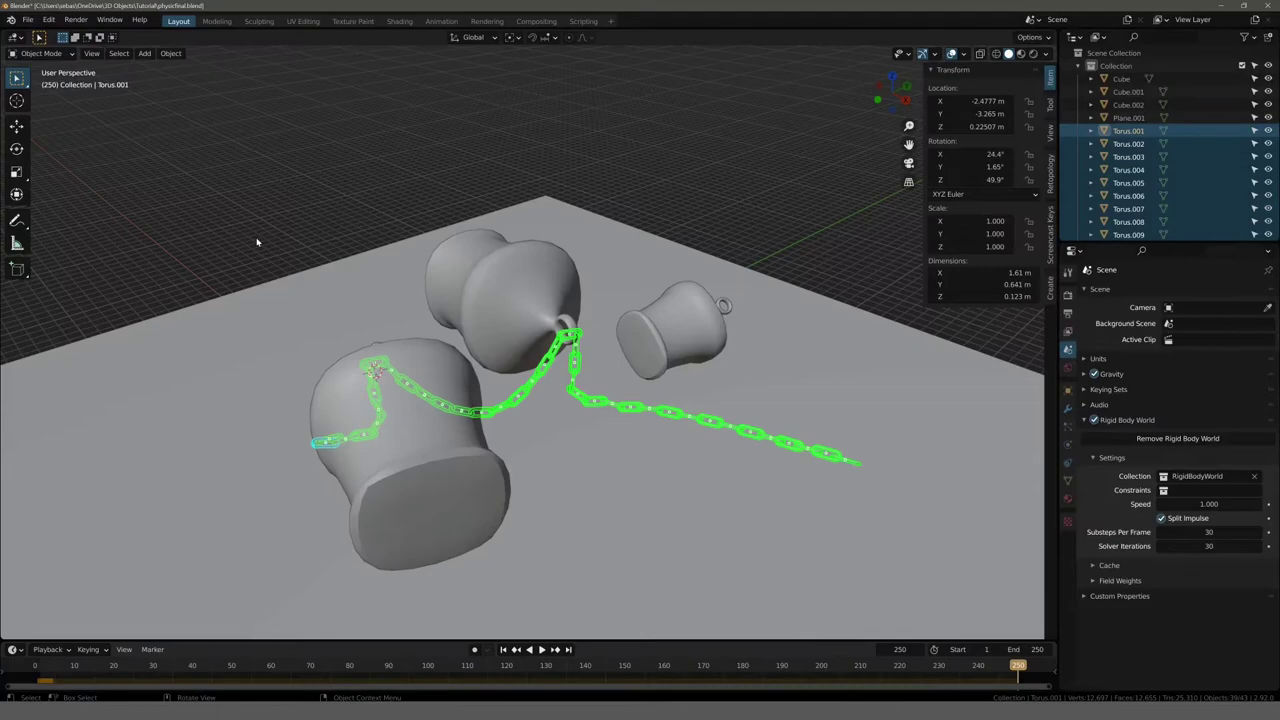
middle_drag(280, 186, 466, 174)
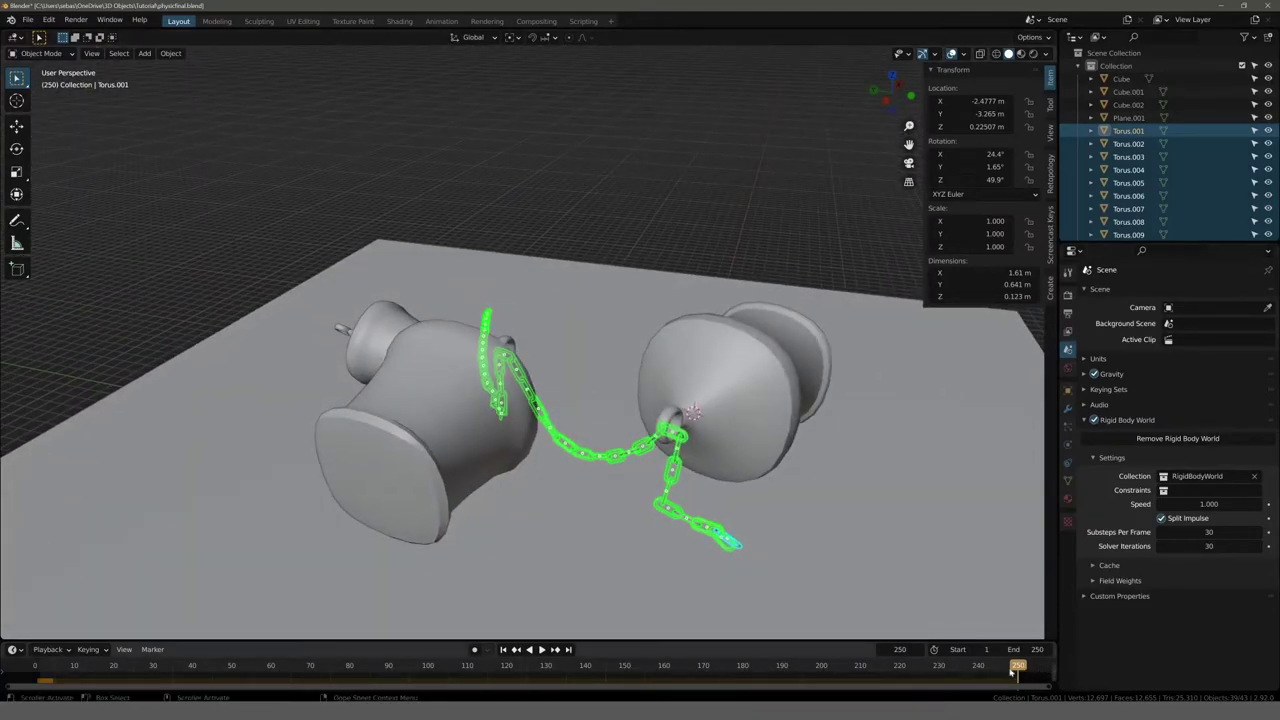
mouse_move(700, 328)
middle_down()
mouse_move(668, 290)
mouse_move(480, 289)
mouse_move(511, 283)
mouse_move(479, 319)
middle_up()
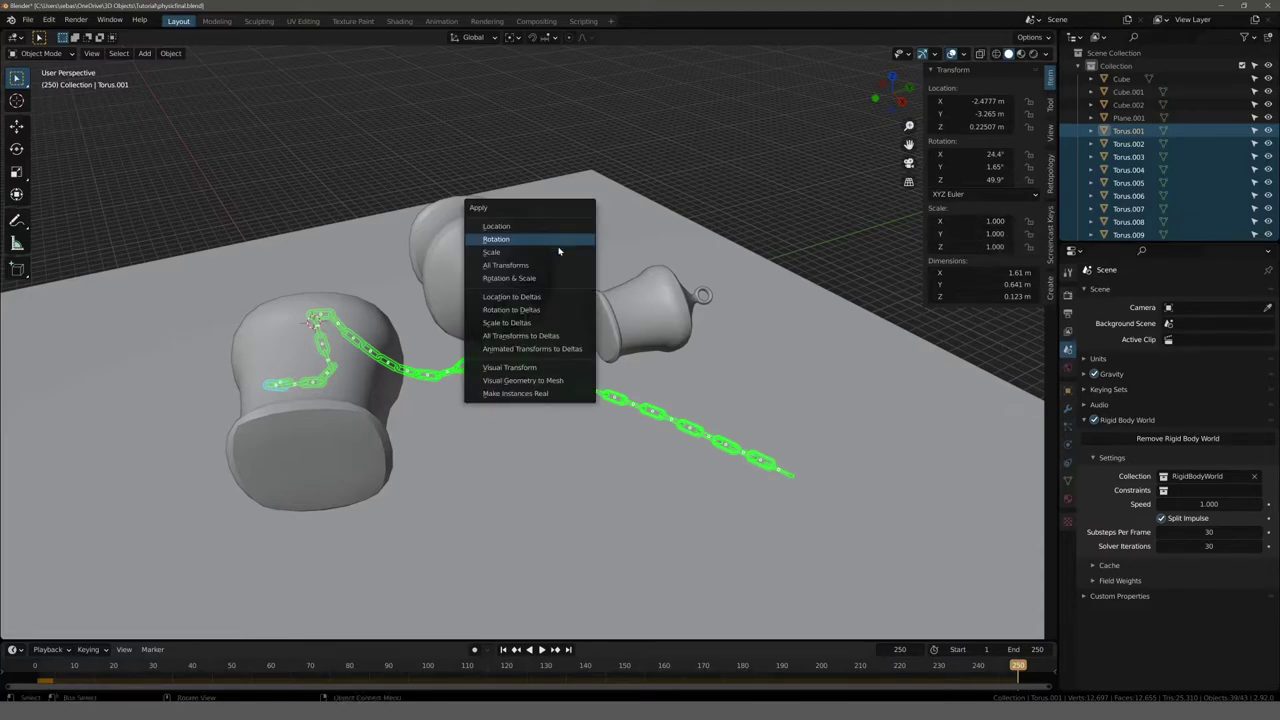
Step: Apply scale and Visual Geometry to Mesh to the links, then confirm the chain holds during playback
click(557, 251)
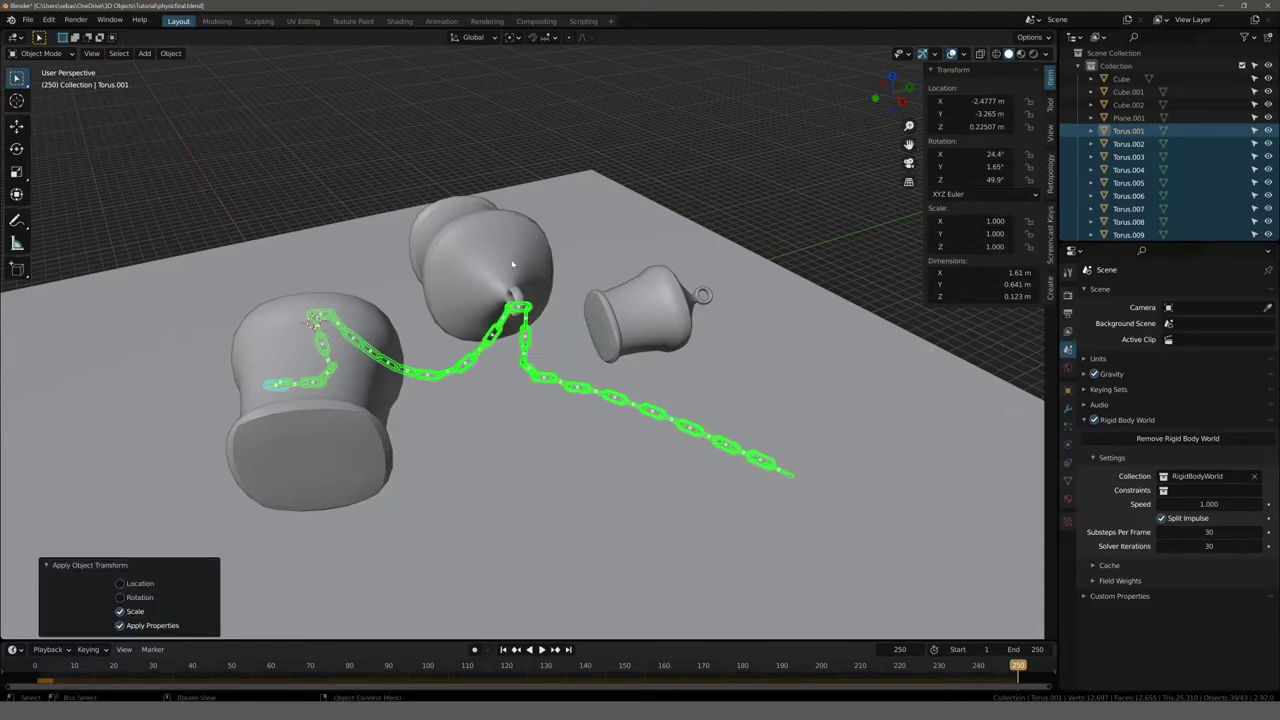
click(170, 53)
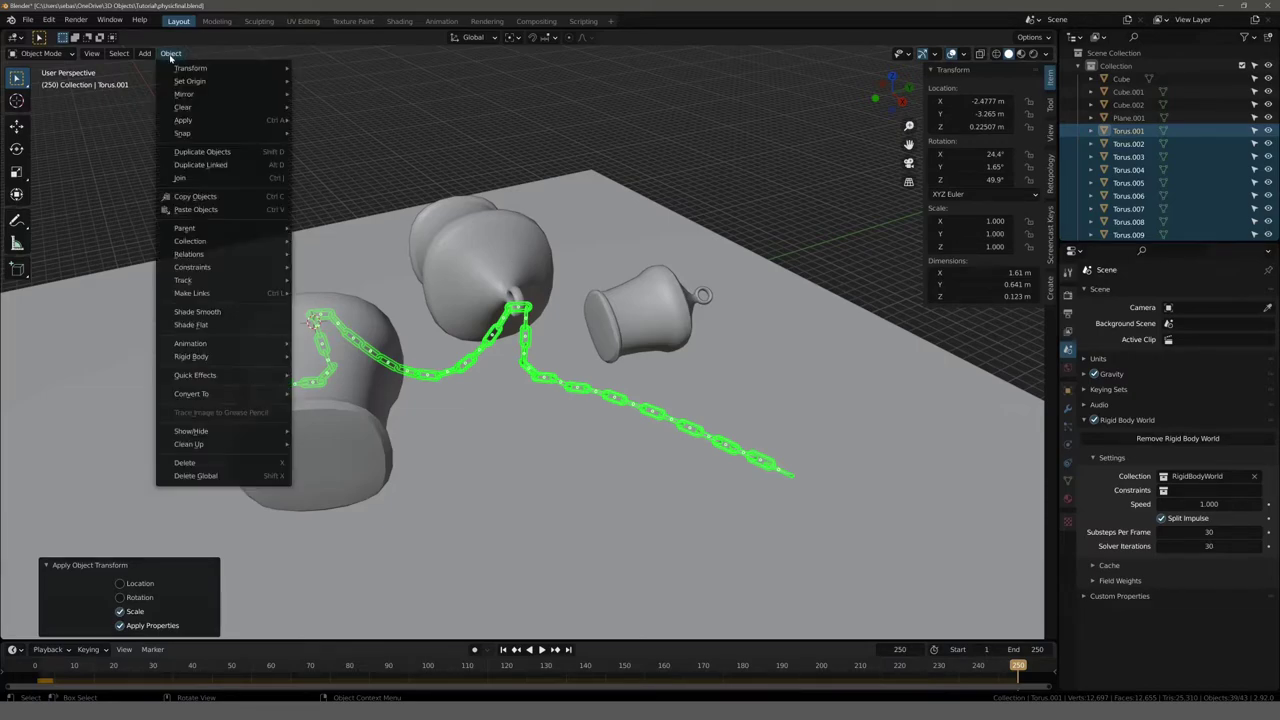
mouse_move(183, 120)
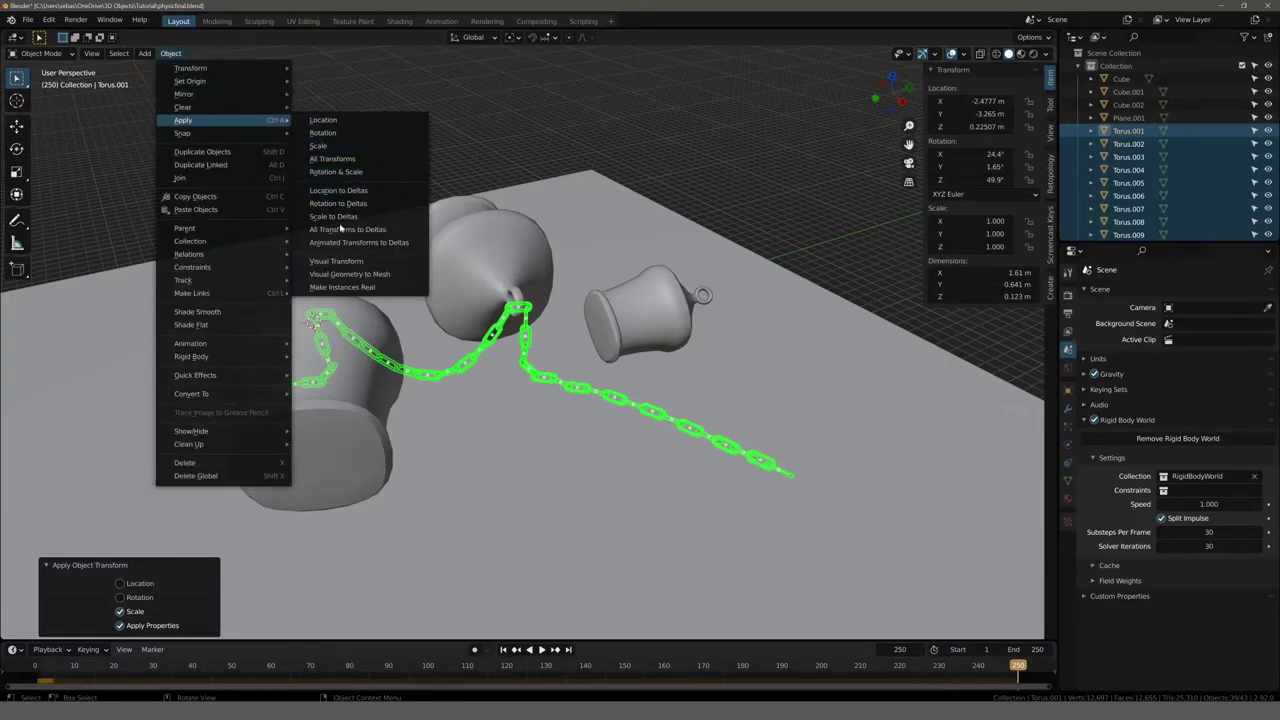
click(362, 275)
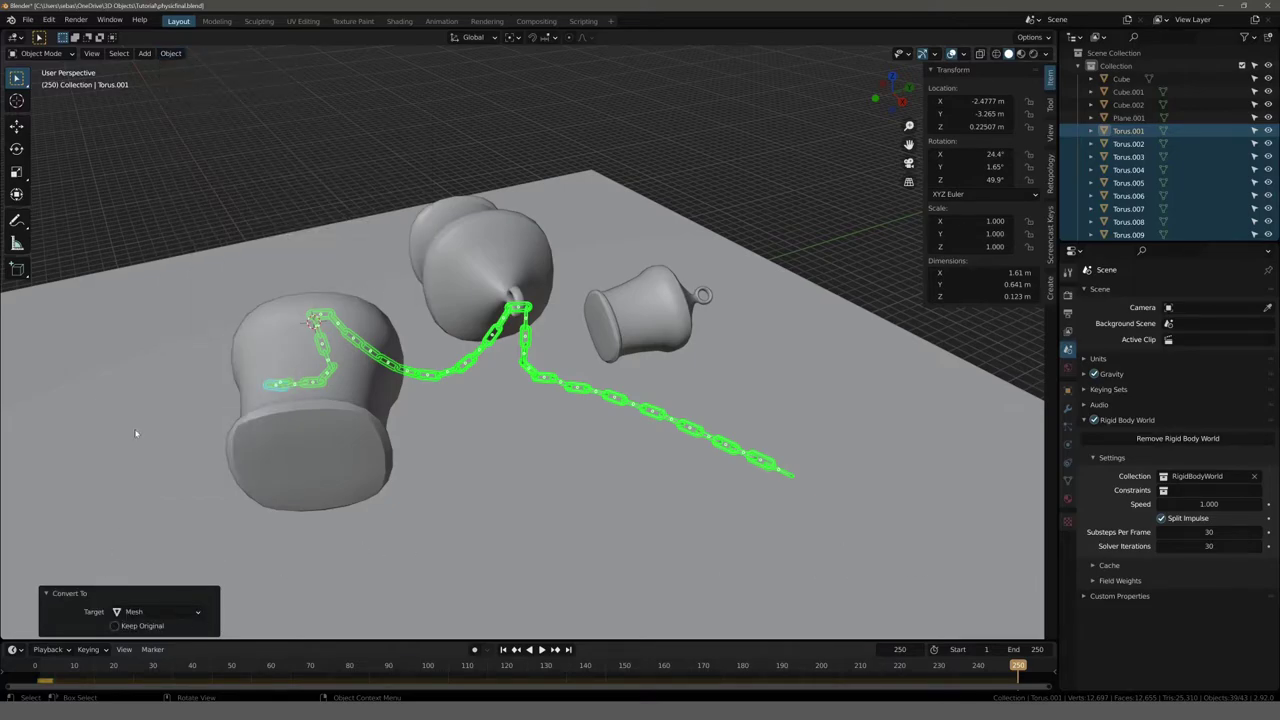
key(alt+a)
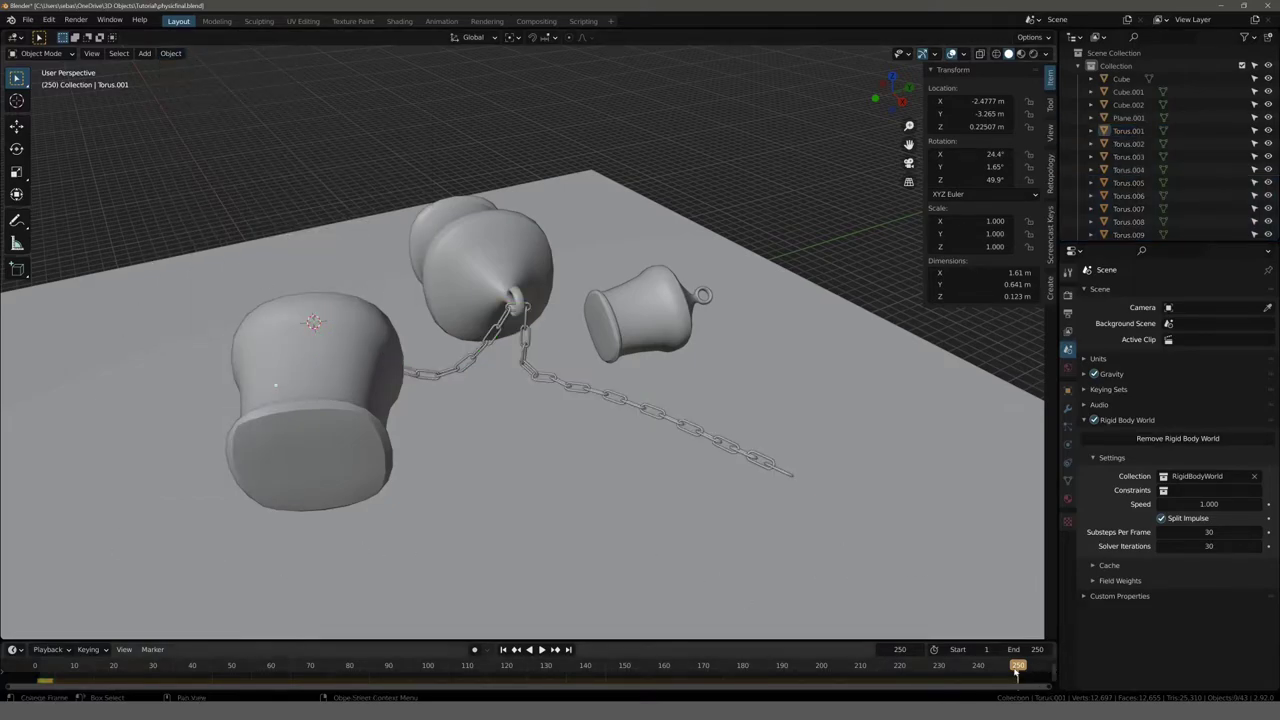
drag(1016, 672, 45, 666)
key(space)
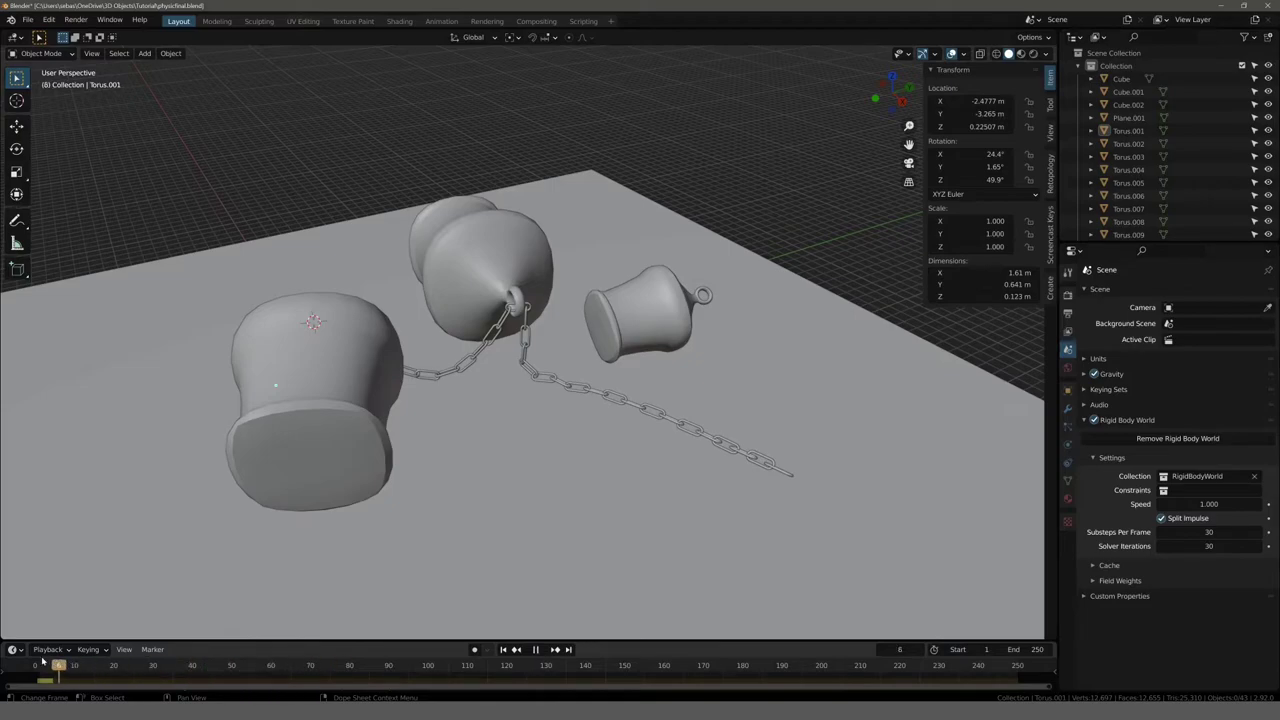
key(Escape)
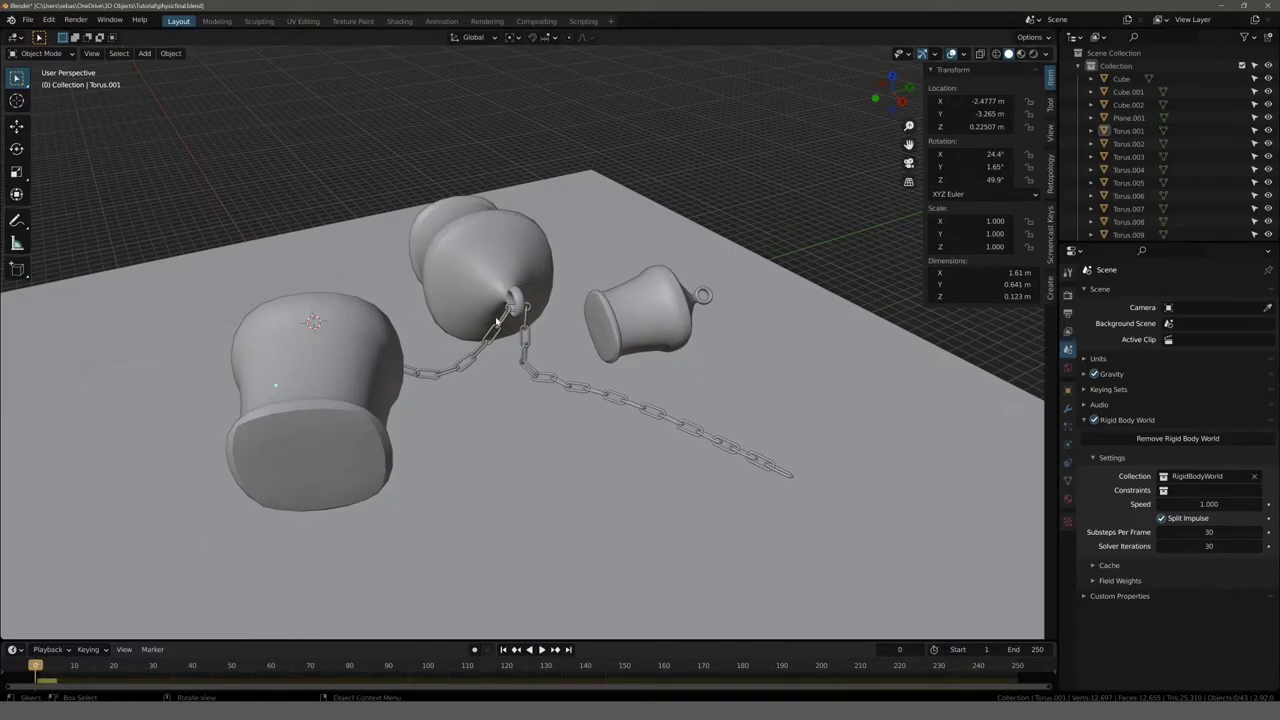
Step: Select only the Torus chain links, with Torus.001 active, and join them into one object
key(a)
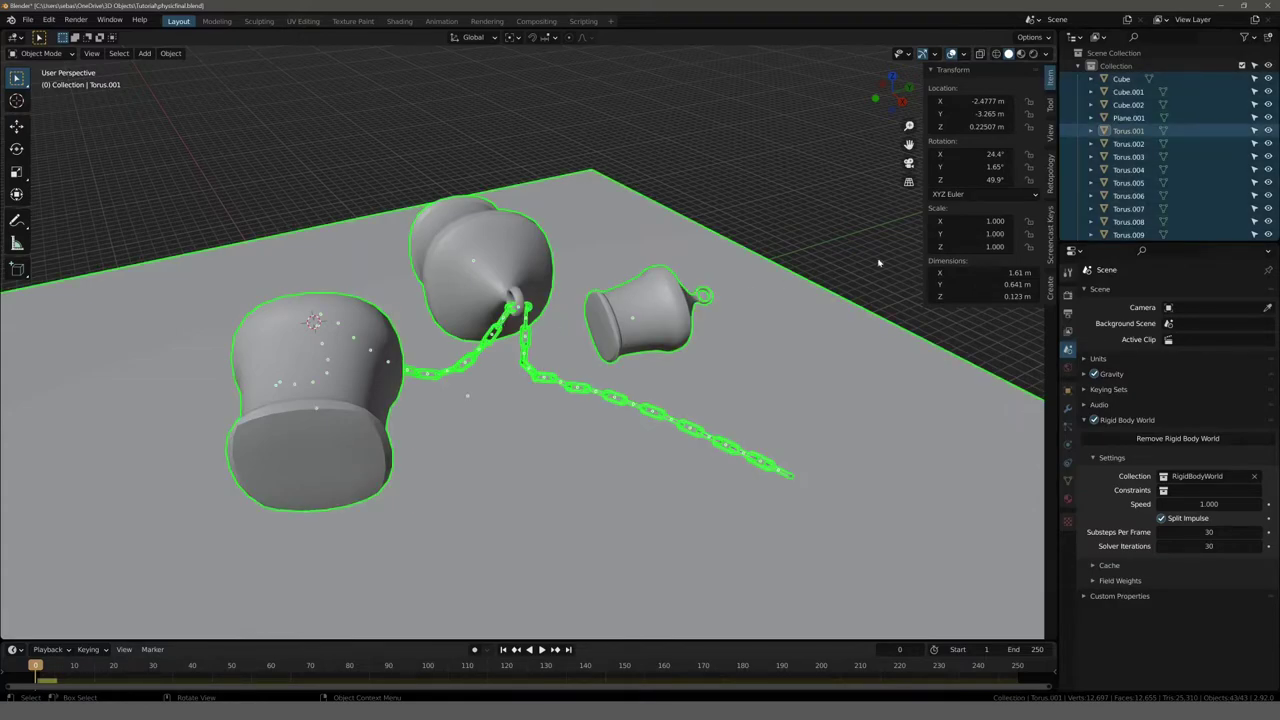
ctrl+click(1121, 78)
ctrl+click(1128, 91)
ctrl+click(1128, 91)
ctrl+click(1128, 104)
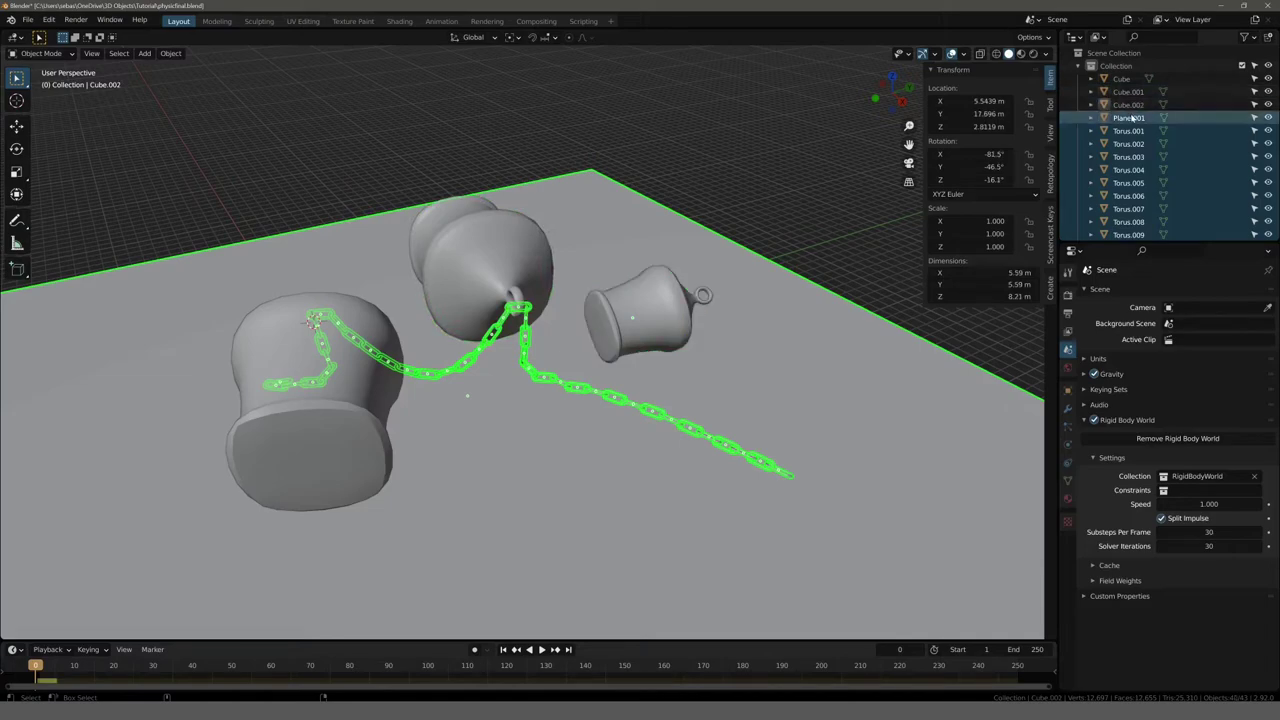
ctrl+click(1128, 117)
ctrl+click(1127, 131)
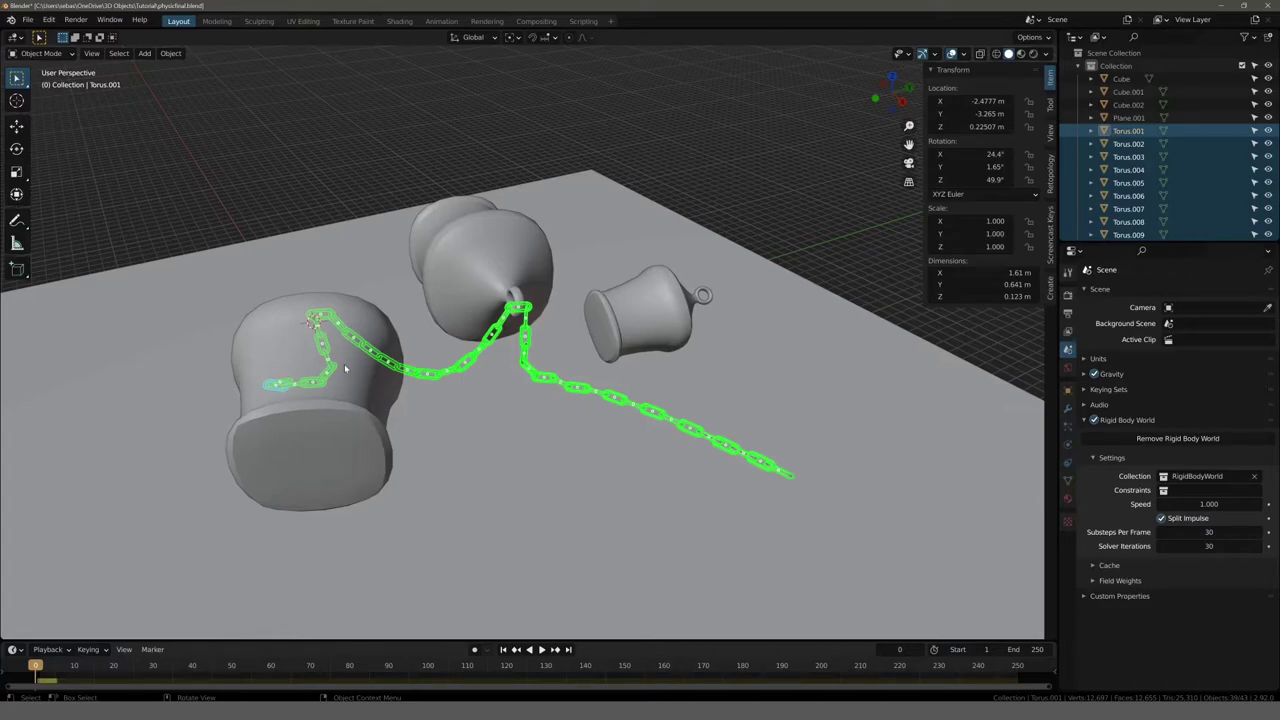
key(ctrl+j)
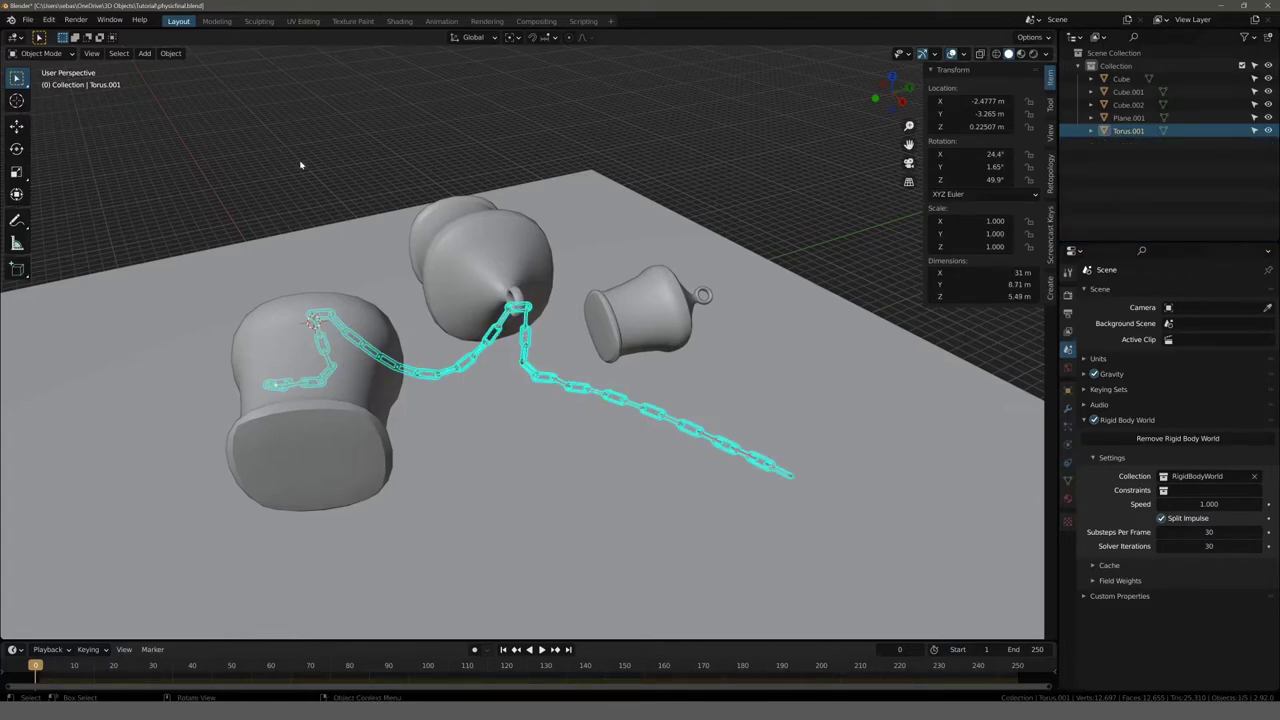
Step: Reselect the joined chain and enter Edit Mode, zooming in on its mesh
click(300, 165)
click(498, 335)
mouse_move(498, 335)
middle_down()
mouse_move(485, 290)
mouse_move(353, 287)
mouse_move(450, 320)
middle_up()
key(Tab)
scroll(543, 347, up, 2)
key(KP_Decimal)
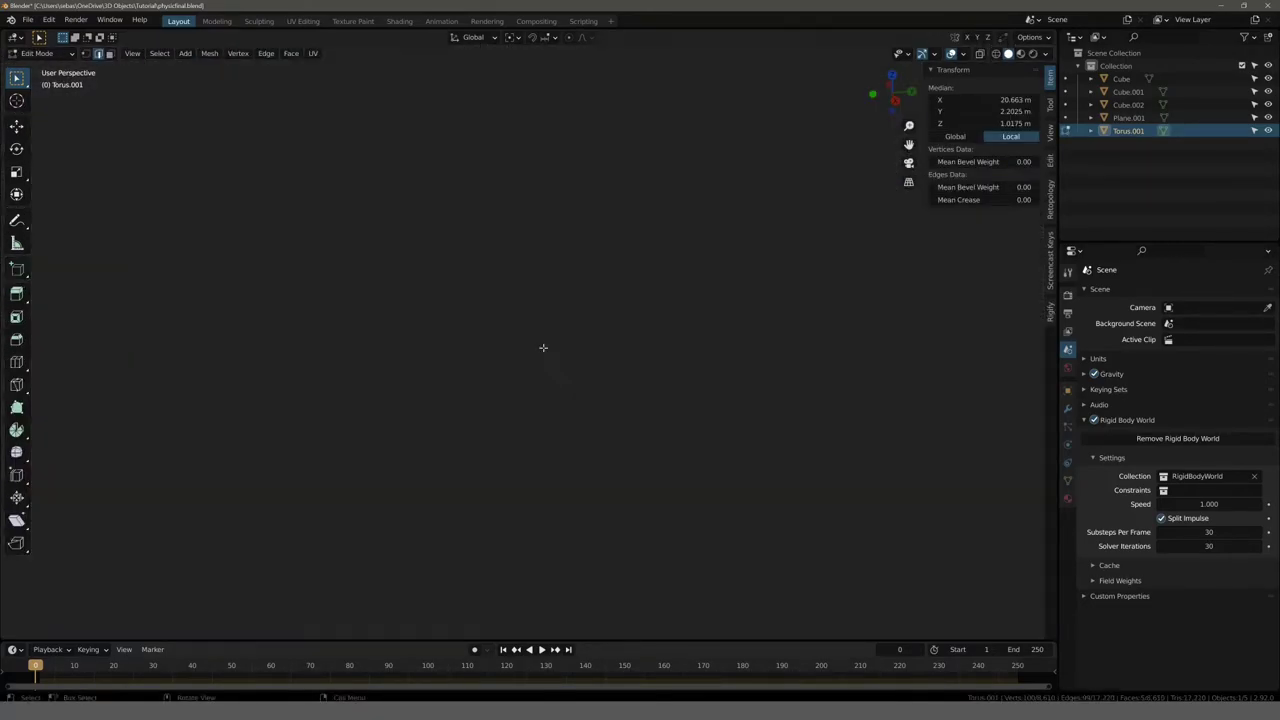
scroll(543, 347, down, 2)
scroll(543, 345, down, 1)
scroll(544, 340, down, 2)
scroll(546, 332, down, 3)
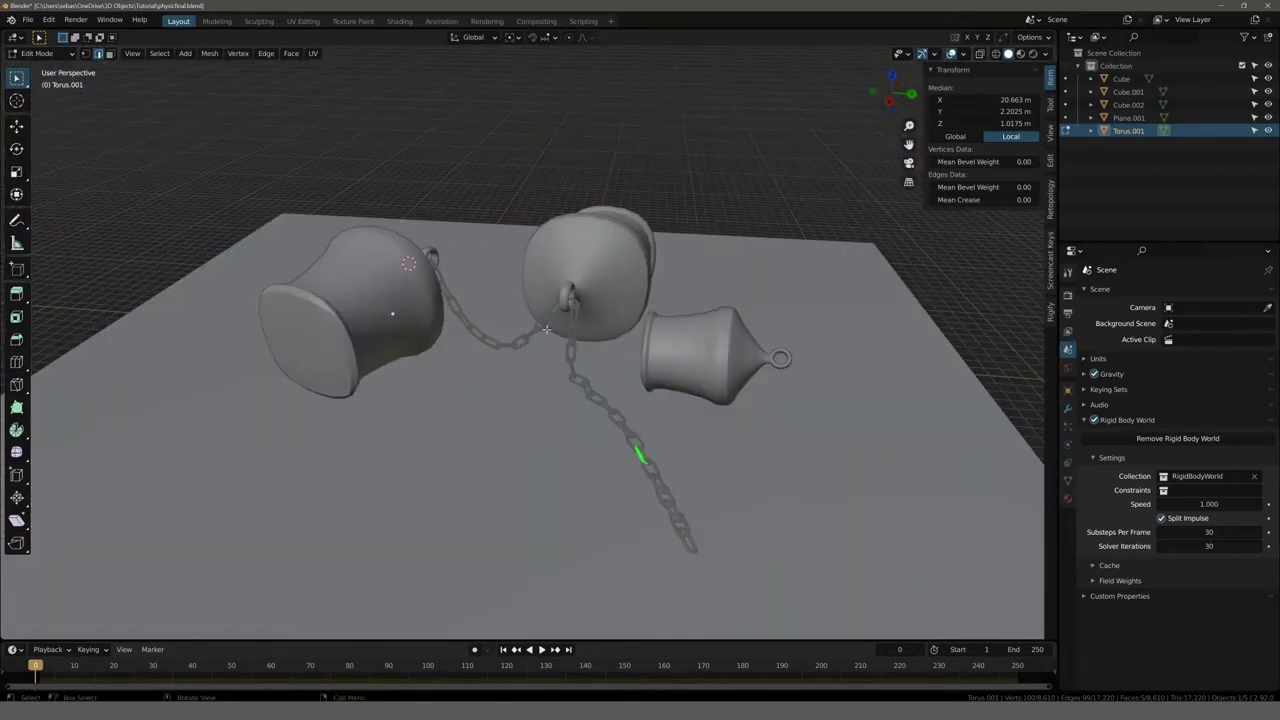
scroll(547, 328, up, 4)
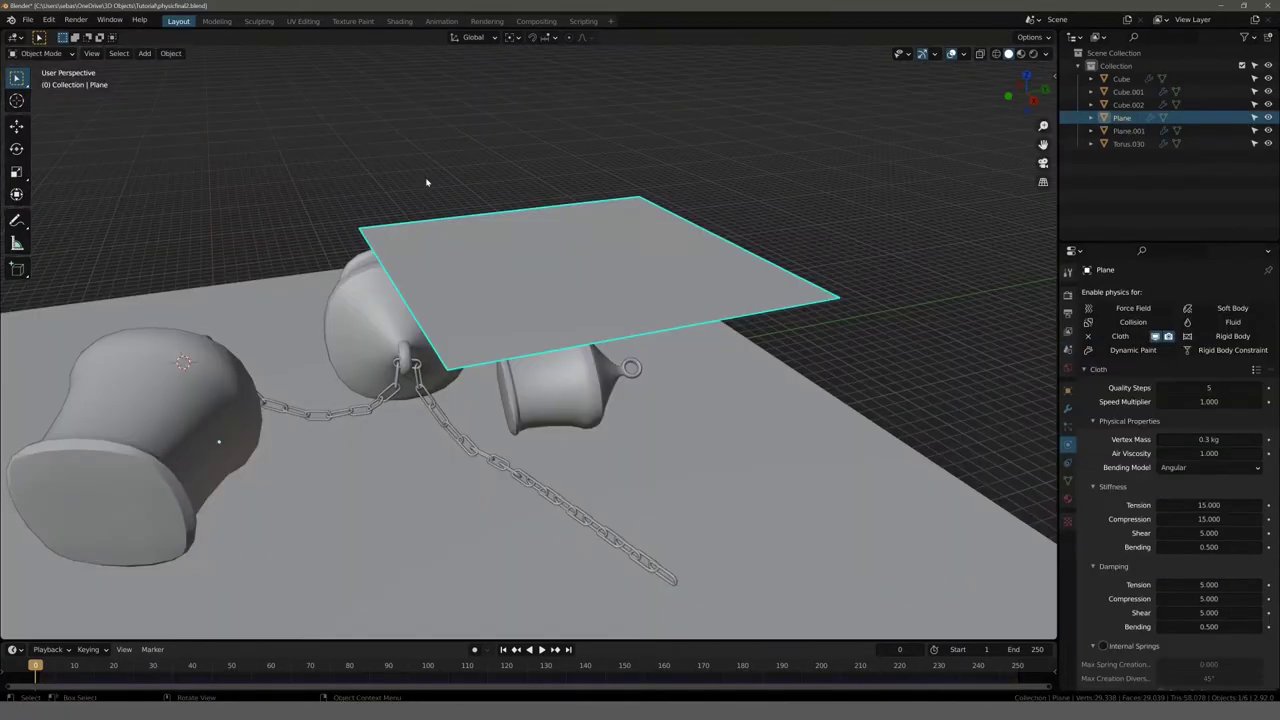
Step: Check the cloth plane in Edit Mode, then play the cloth simulation to drape it over the chain
middle_drag(426, 182, 428, 250)
key(Tab)
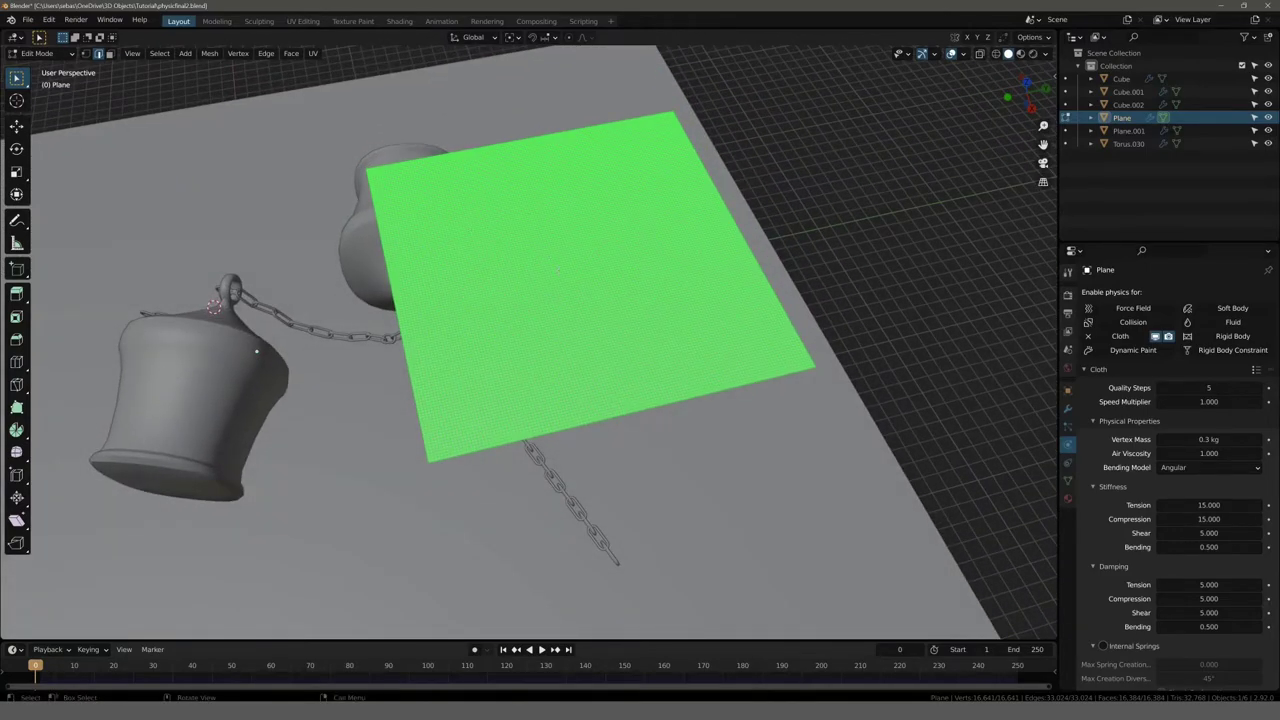
key(Tab)
mouse_move(530, 278)
middle_down()
mouse_move(510, 273)
mouse_move(526, 239)
middle_up()
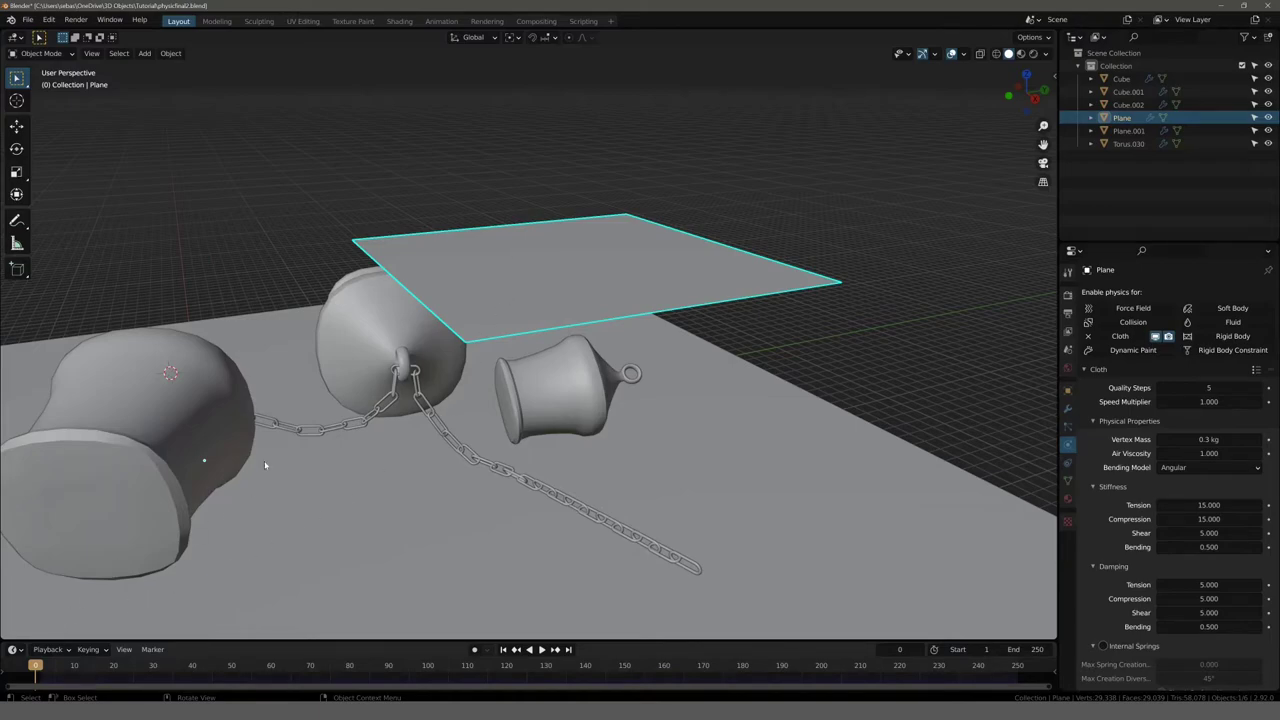
key(space)
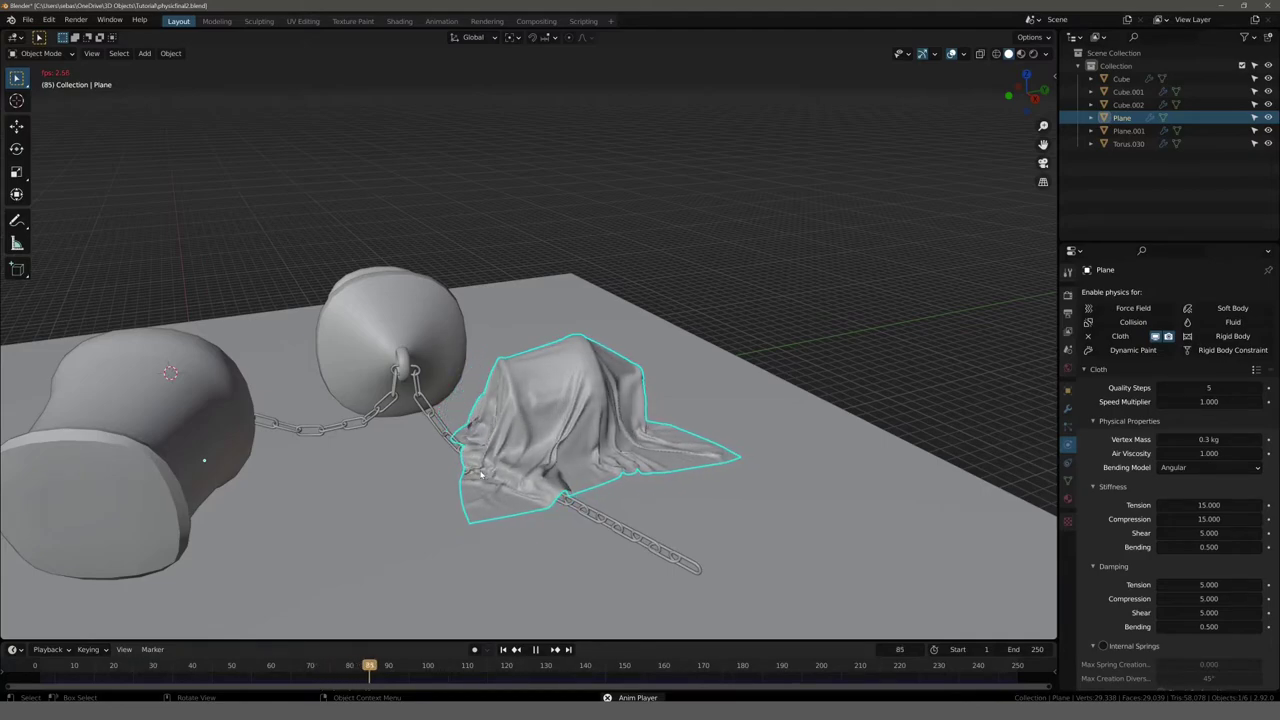
Step: Stop at frame 88 and check the chain's Collision settings: thickness 0.183, friction 5
key(space)
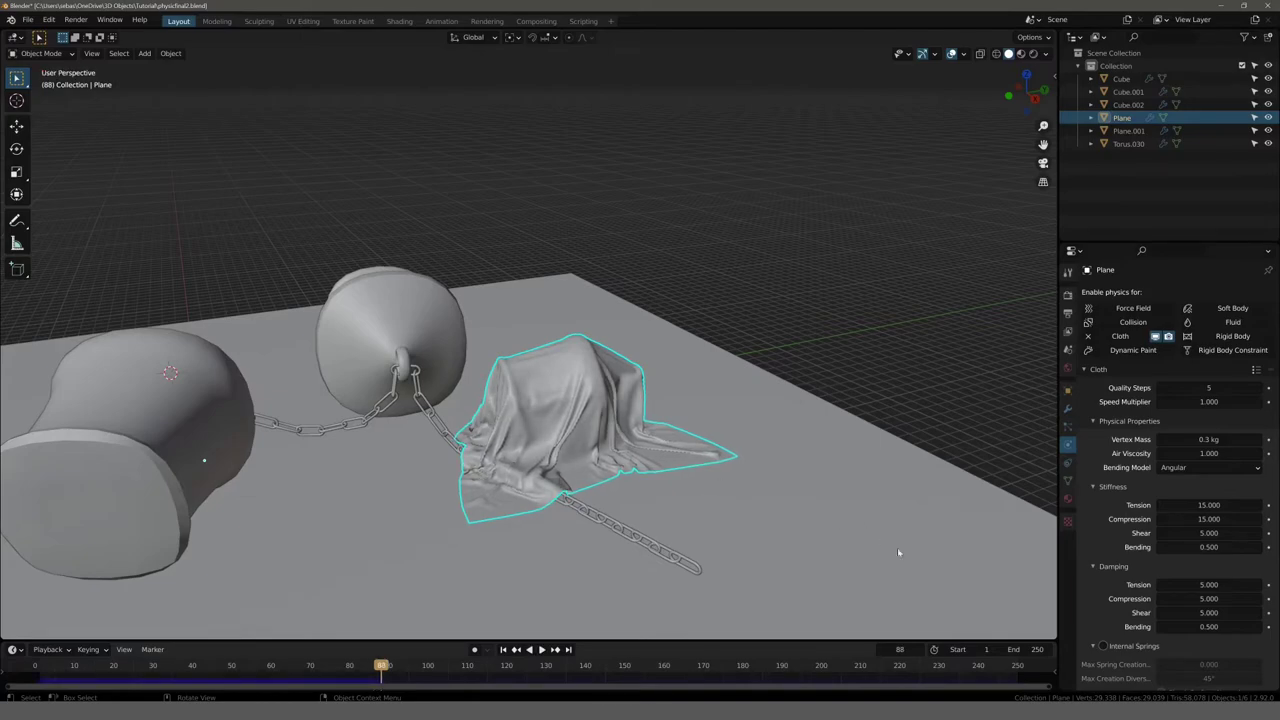
click(602, 520)
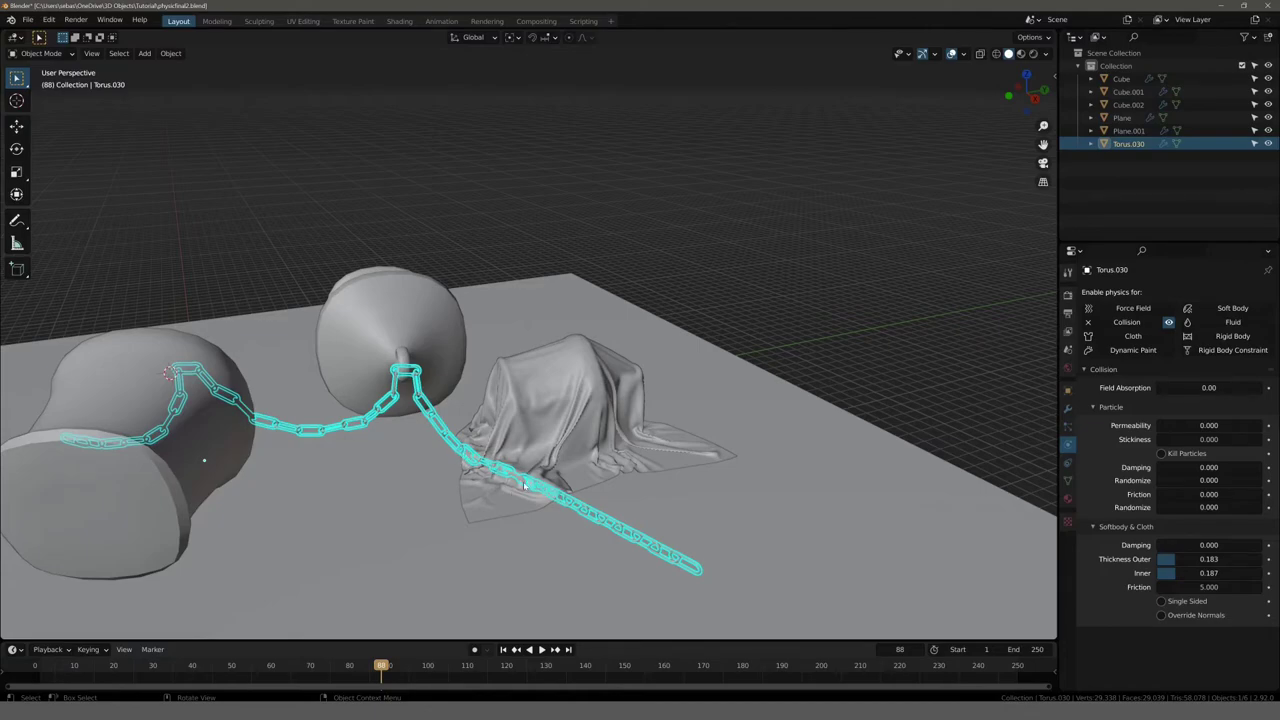
mouse_move(526, 487)
middle_down()
mouse_move(497, 484)
mouse_move(512, 504)
middle_up()
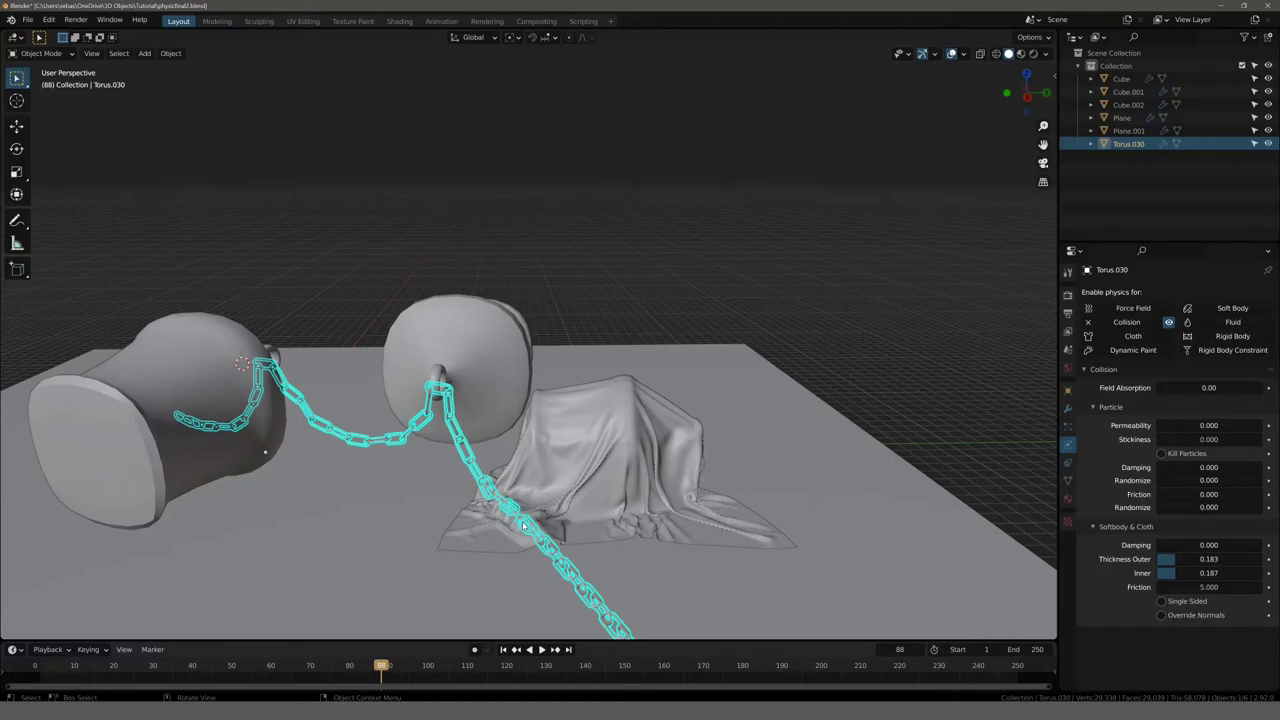
middle_drag(522, 527, 1140, 613)
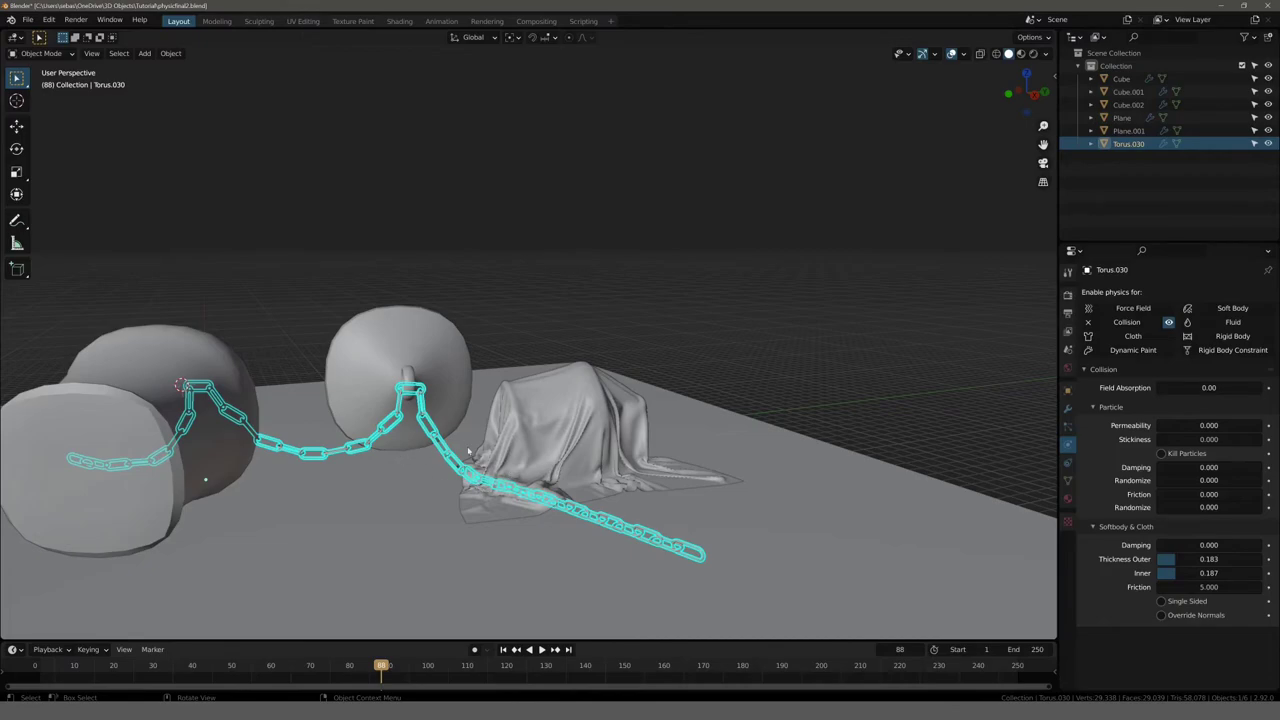
Step: Replay the cloth simulation from the start, stopping at frame 176, then jump to frame 250
click(345, 226)
key(shift+Left)
key(space)
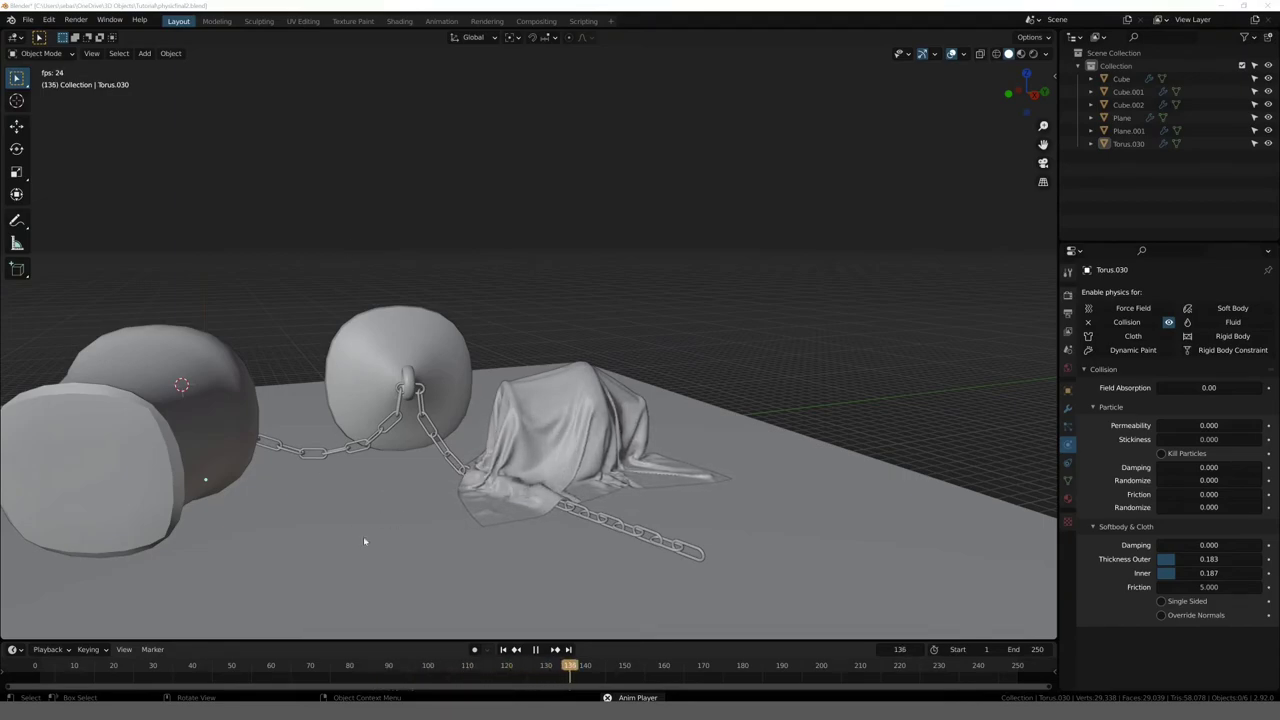
key(space)
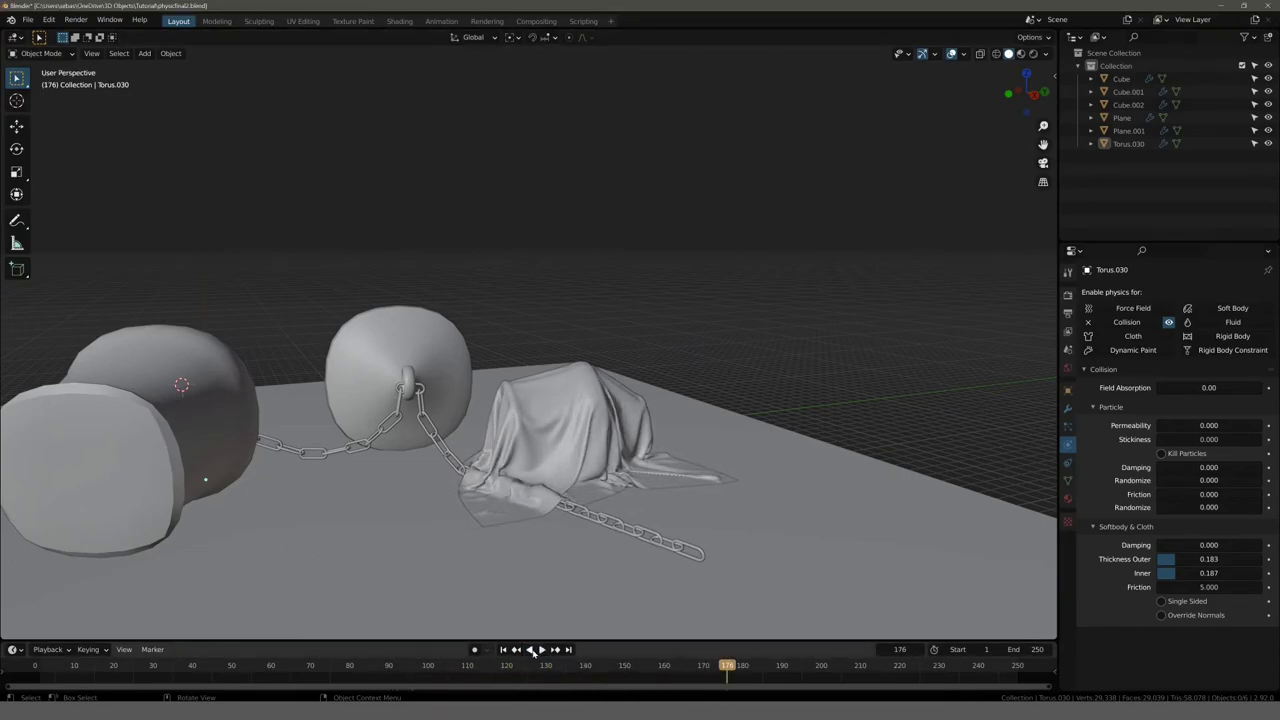
drag(735, 673, 1020, 668)
Step: Select the draped cloth and apply Visual Geometry to Mesh to make its shape permanent
click(543, 405)
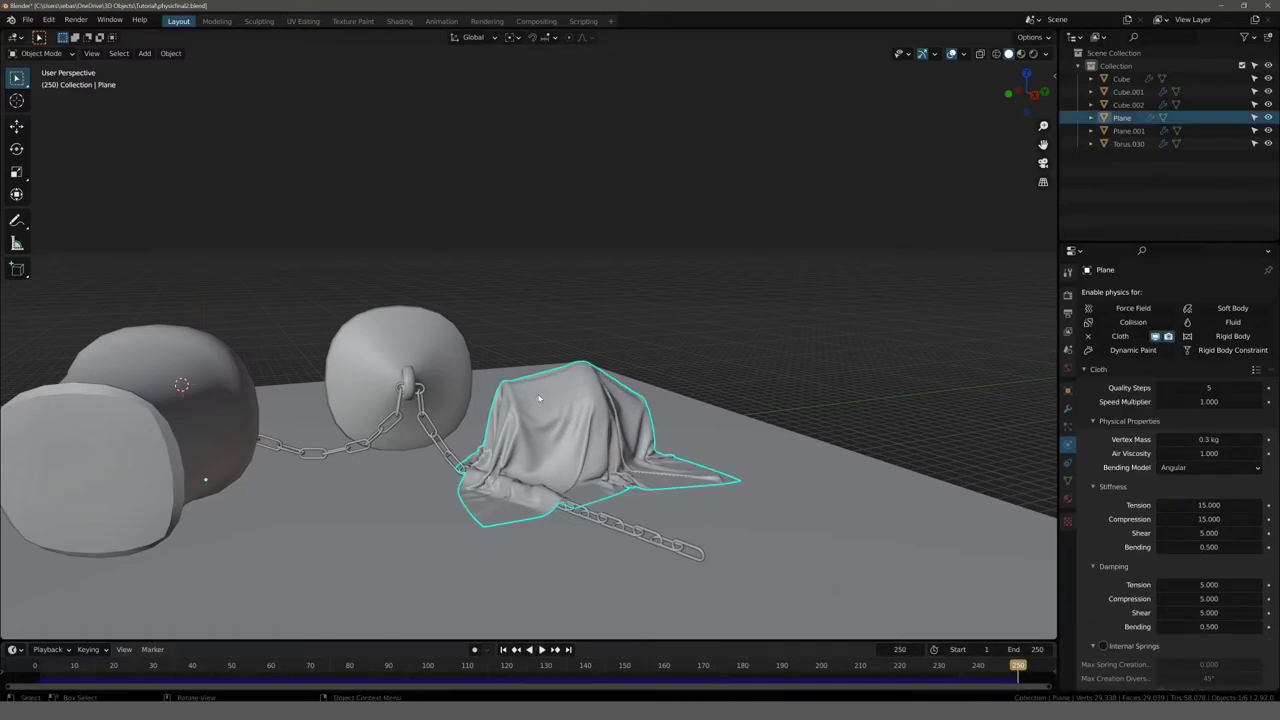
click(171, 53)
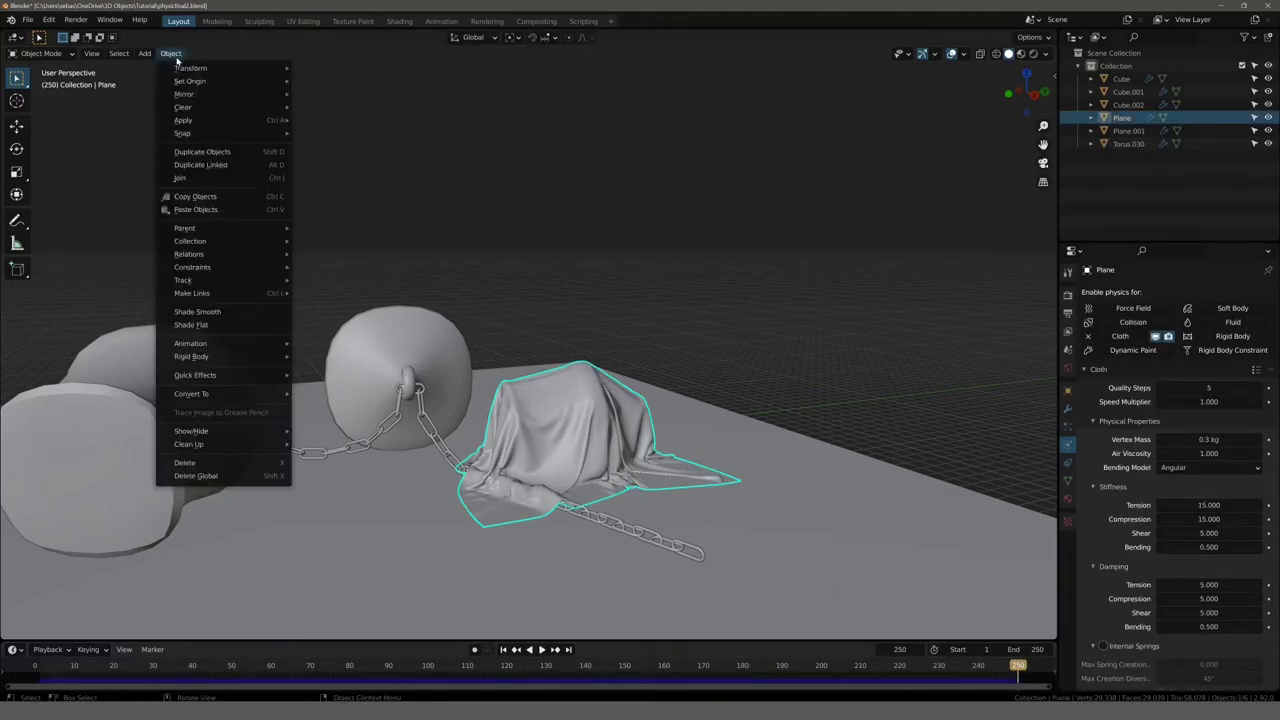
mouse_move(183, 120)
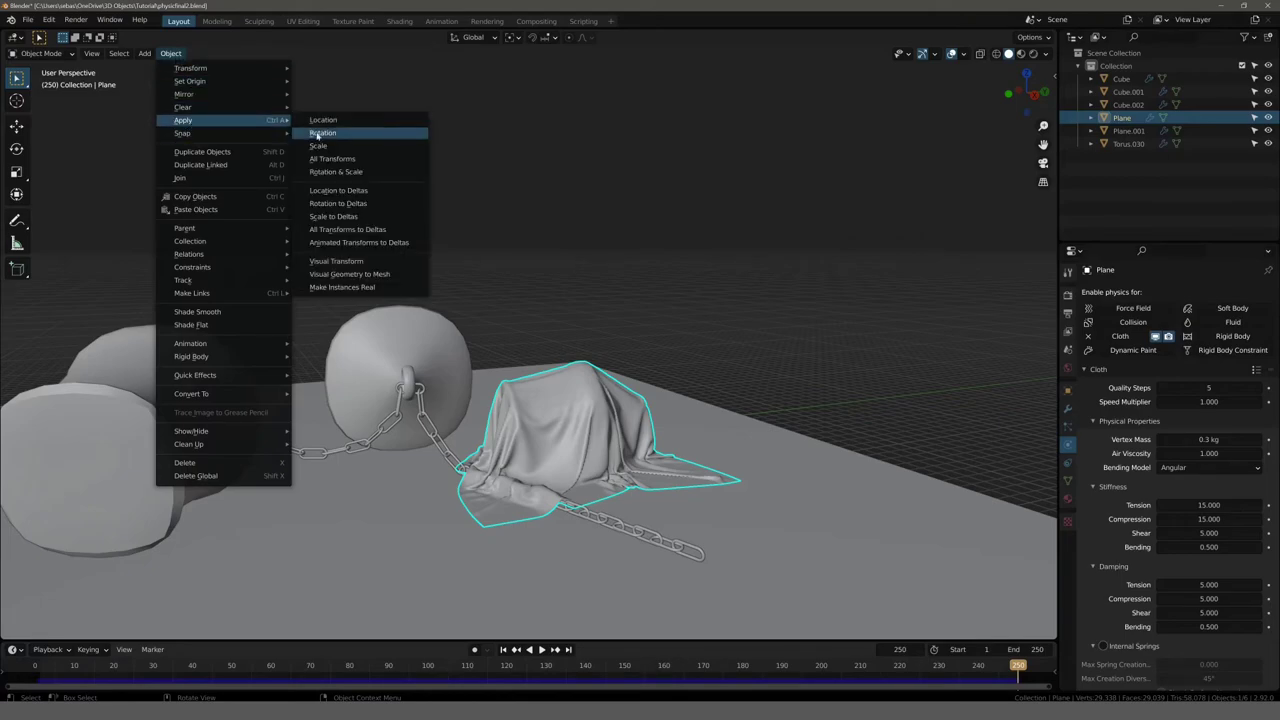
click(341, 276)
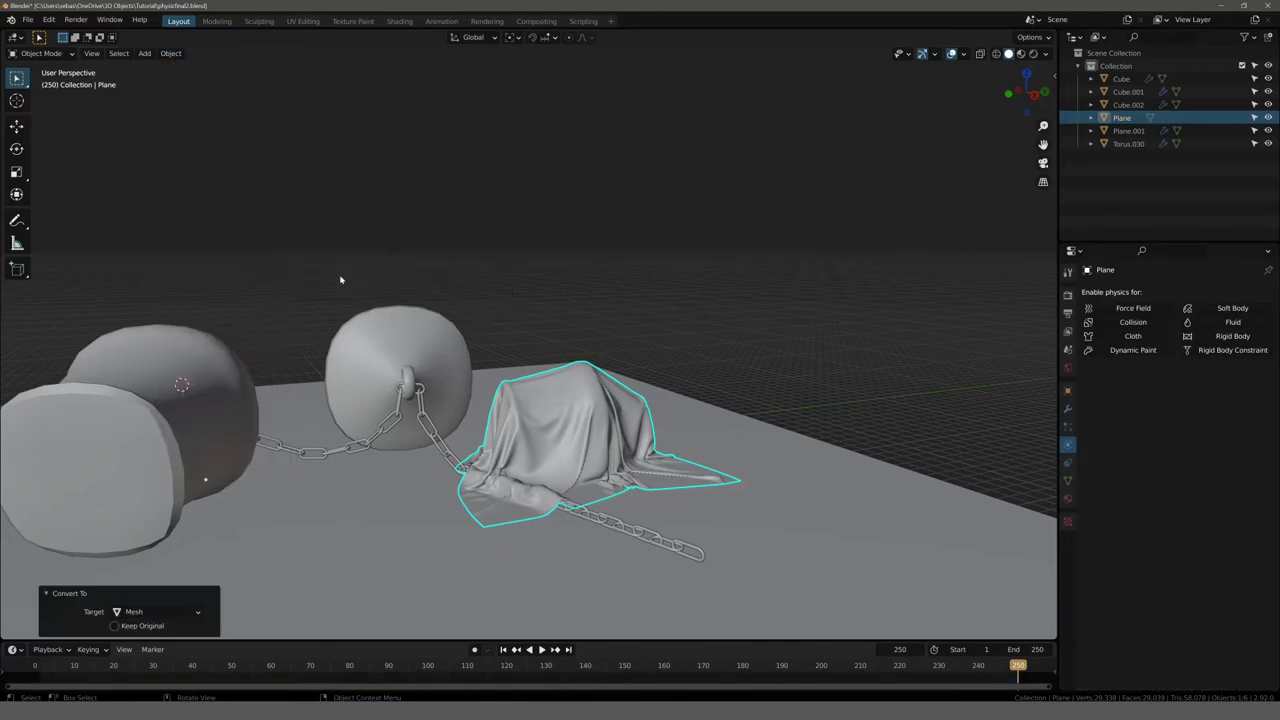
click(501, 278)
click(573, 400)
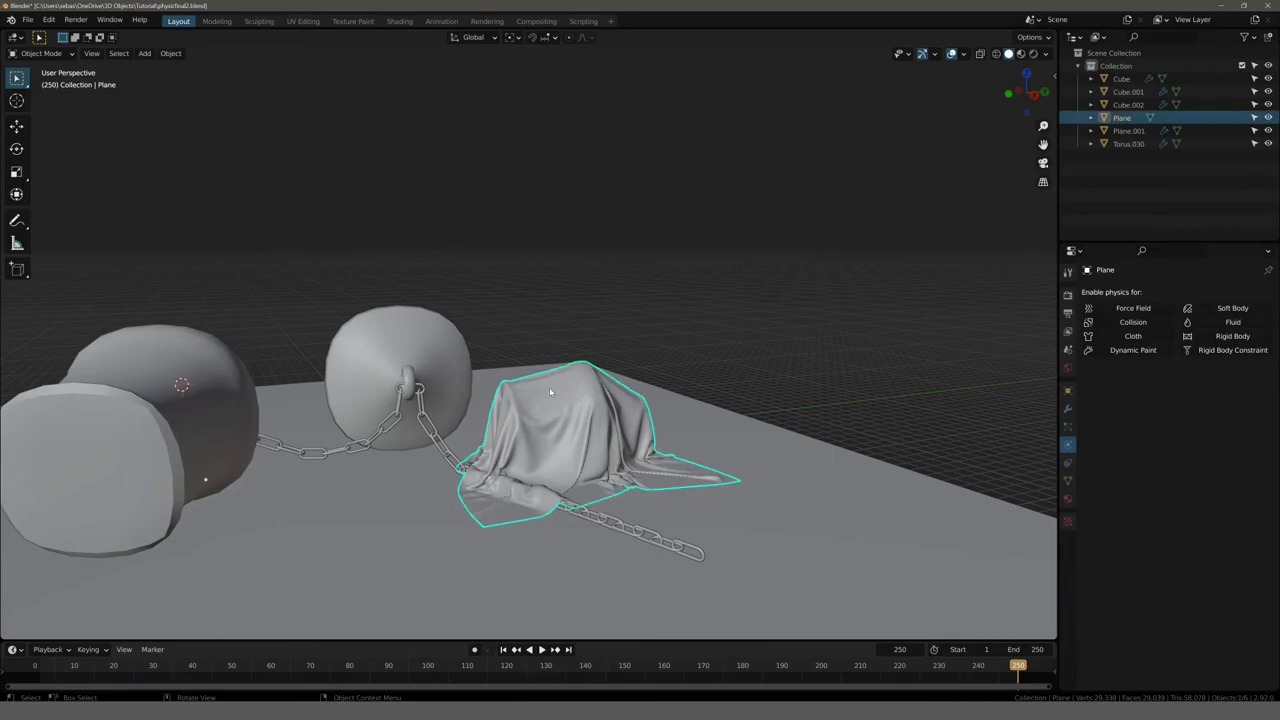
middle_drag(549, 387, 540, 400)
Step: Inspect the cloth mesh in Edit Mode and scrub to frame 0 to confirm it stays draped
key(Tab)
scroll(530, 430, up, 3)
scroll(519, 466, up, 3)
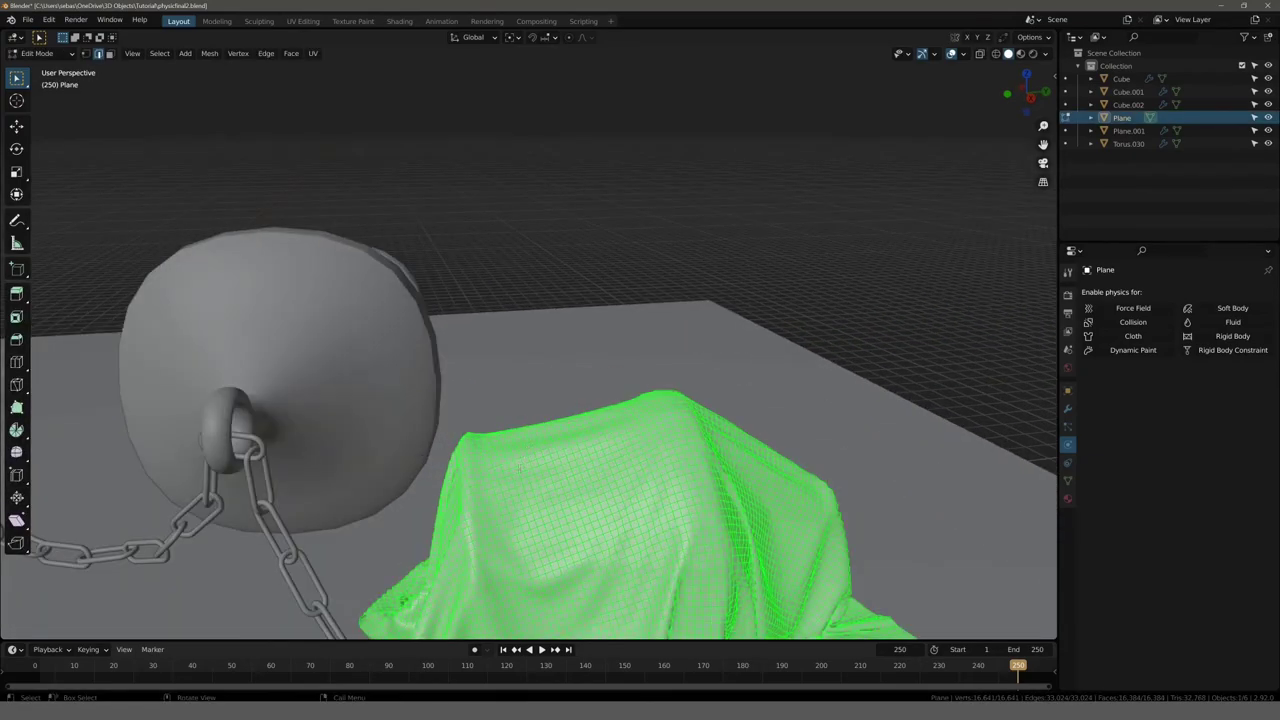
mouse_move(519, 466)
middle_down()
mouse_move(486, 357)
mouse_move(584, 441)
middle_up()
scroll(584, 441, up, 2)
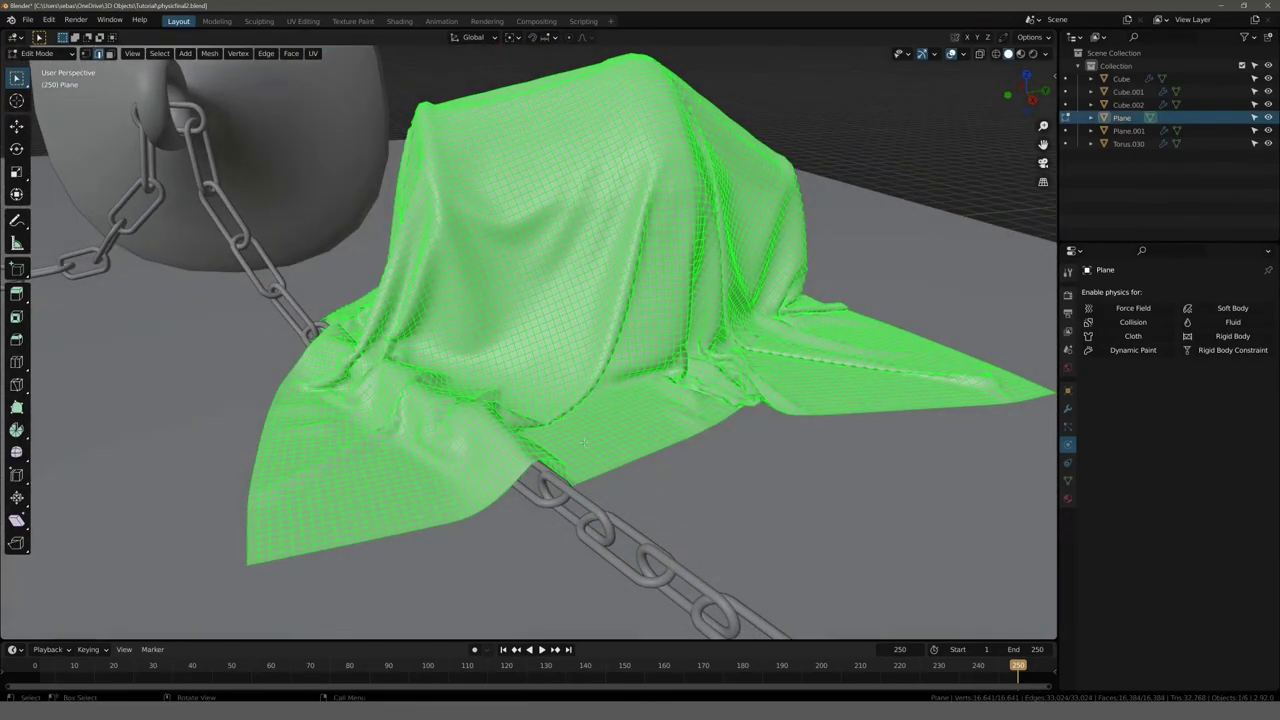
key(space)
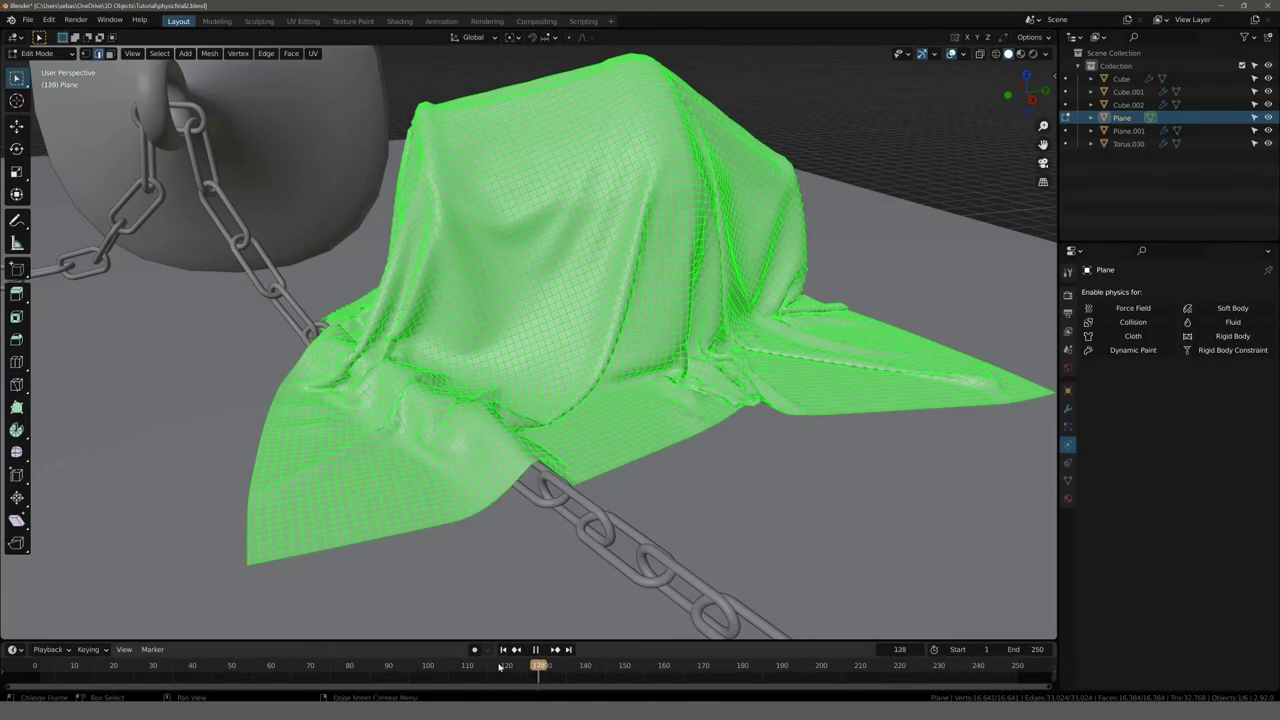
drag(160, 665, 35, 665)
key(space)
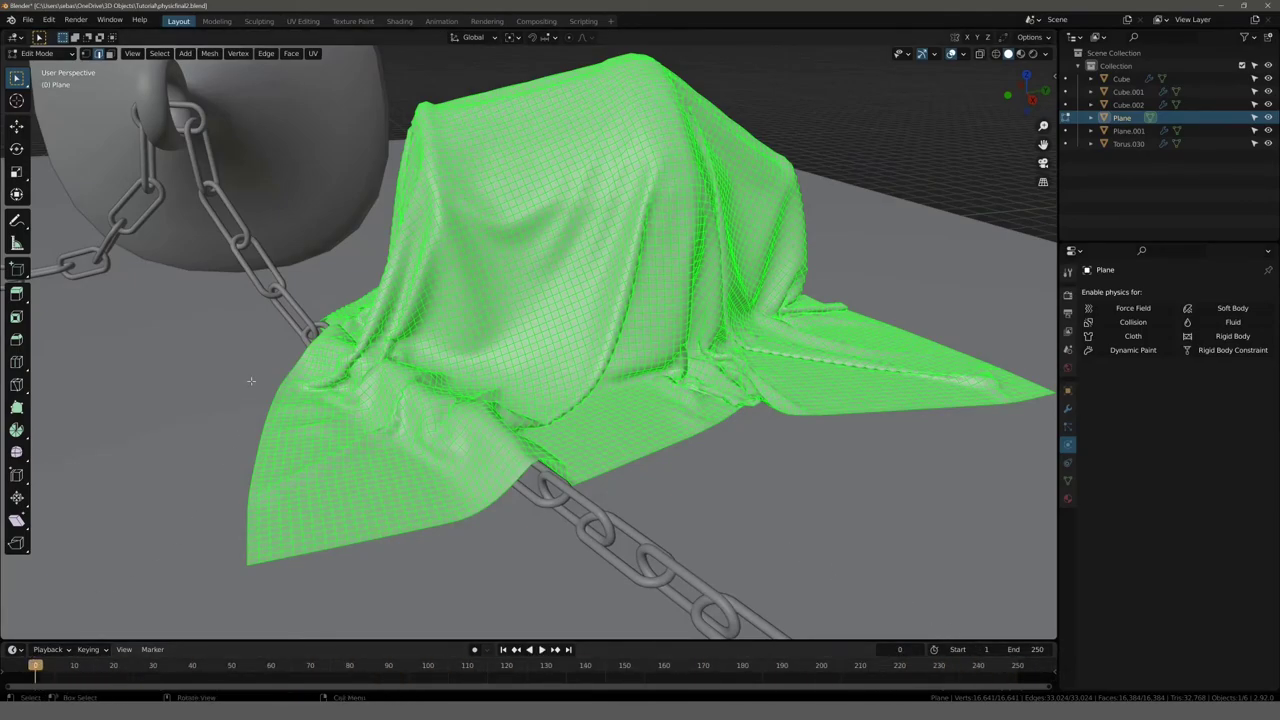
scroll(260, 380, down, 6)
mouse_move(260, 380)
middle_down()
mouse_move(306, 371)
mouse_move(206, 363)
mouse_move(378, 368)
mouse_move(500, 410)
middle_up()
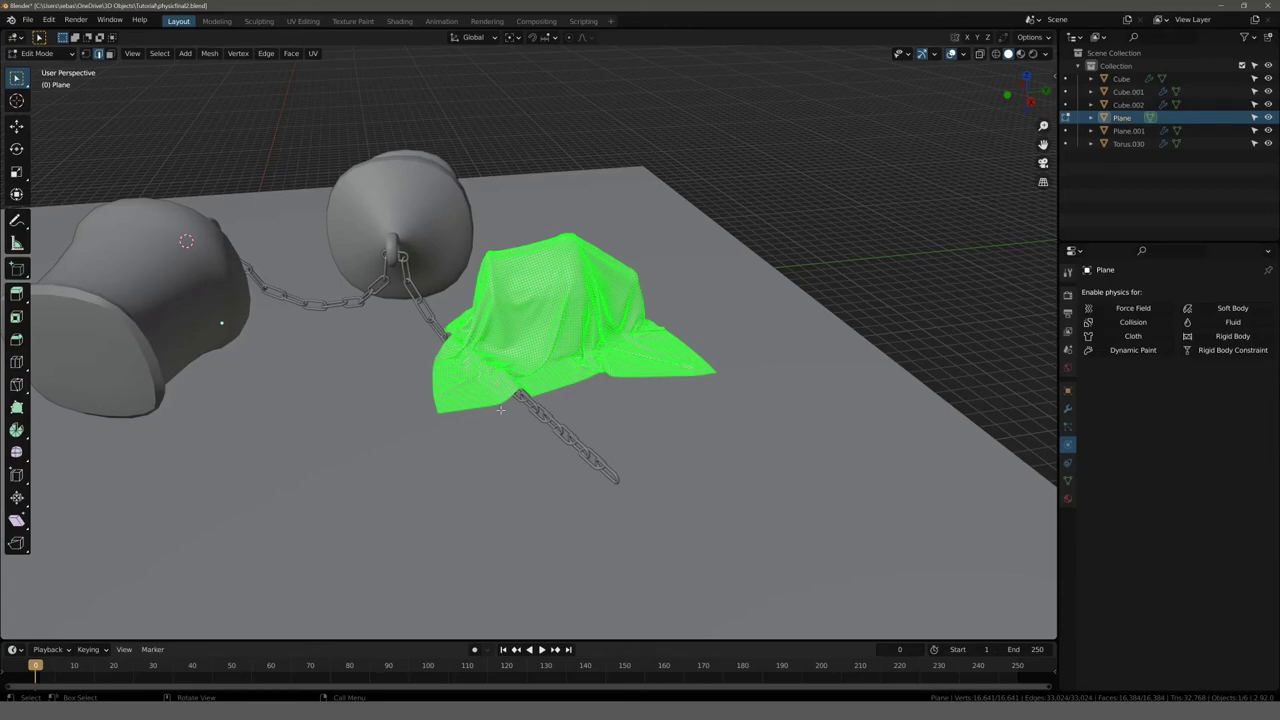
middle_drag(221, 322, 346, 226)
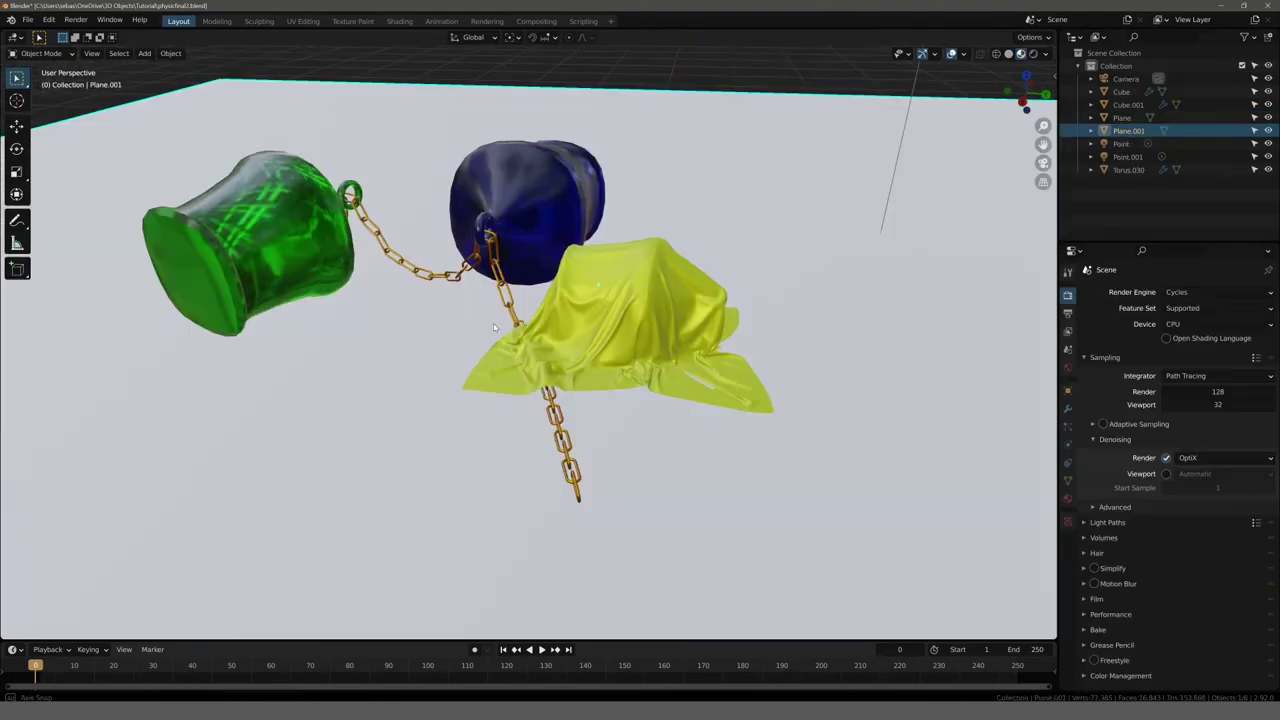
Step: Orbit around the finished scene showing the green and blue bells, gold chain and yellow cloth
middle_drag(498, 342, 514, 342)
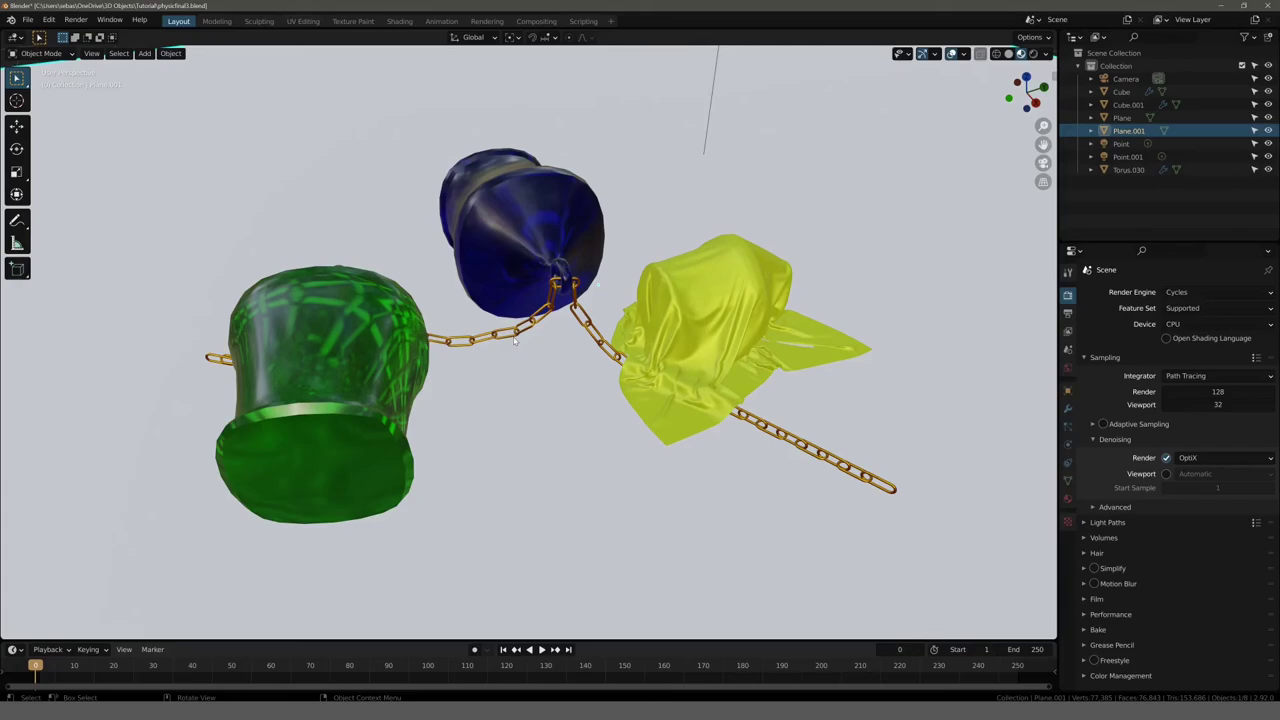
middle_drag(594, 361, 610, 358)
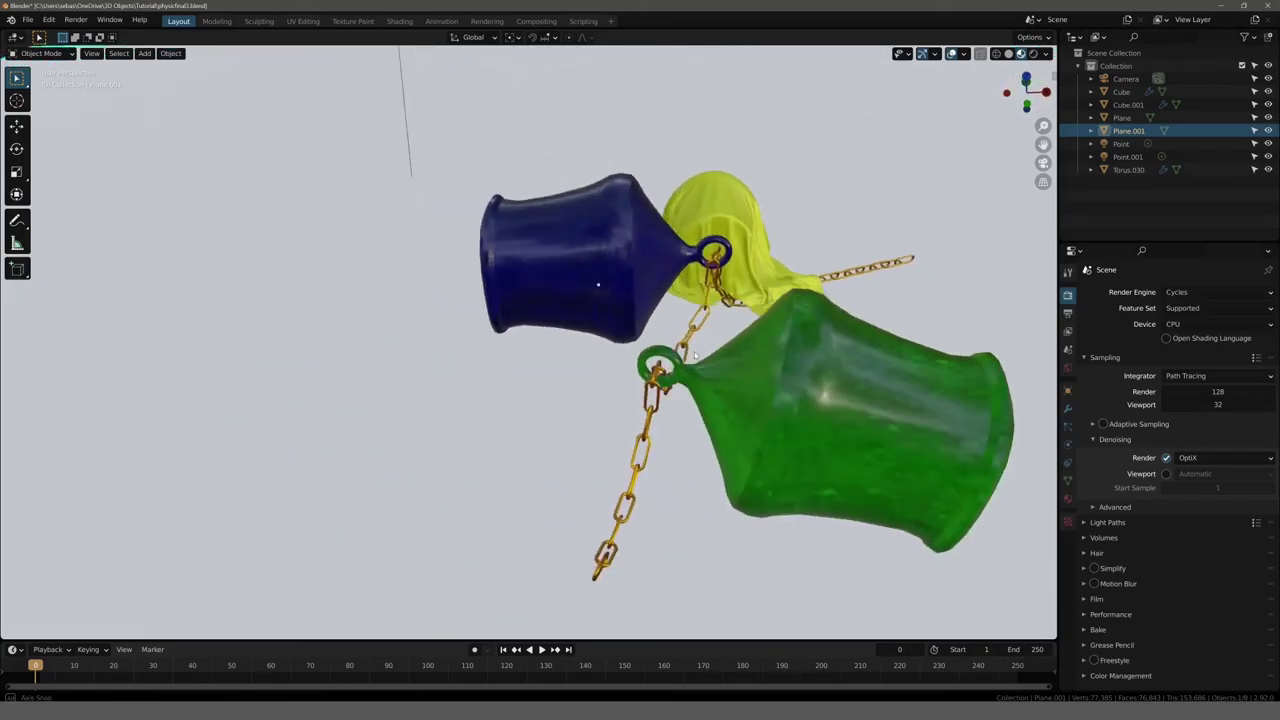